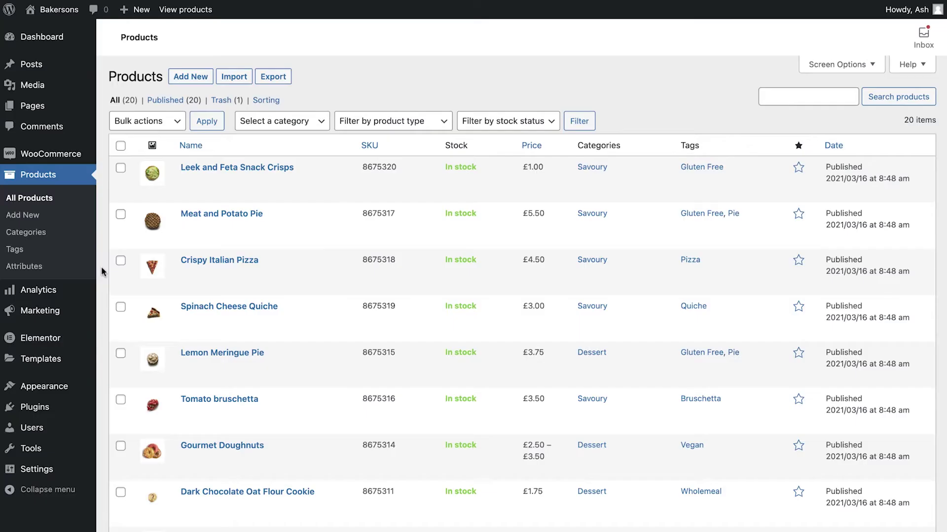
# Look through the bakery's product list and storefront, and the homepages of the two TheBlock example sites.
pyautogui.scroll(-6, 102, 272)
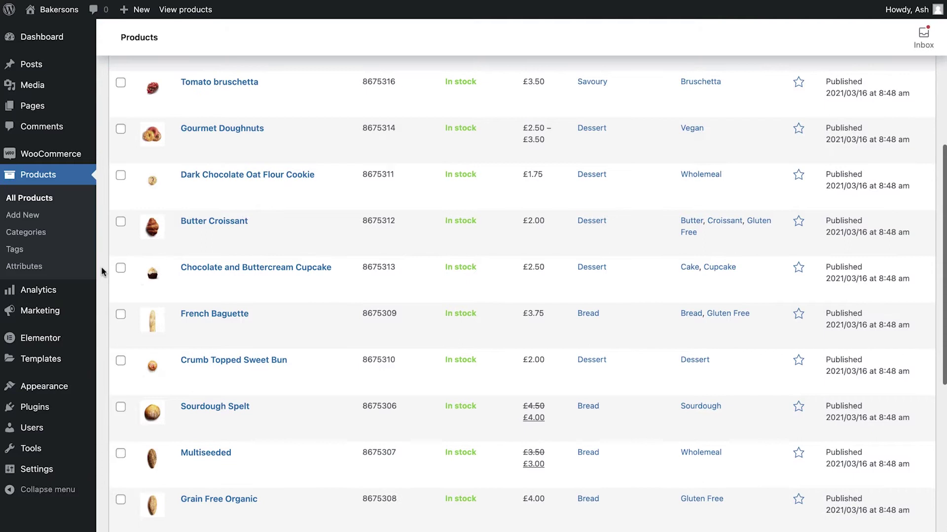
pyautogui.click(797, 316)
pyautogui.scroll(-6, 64, 473)
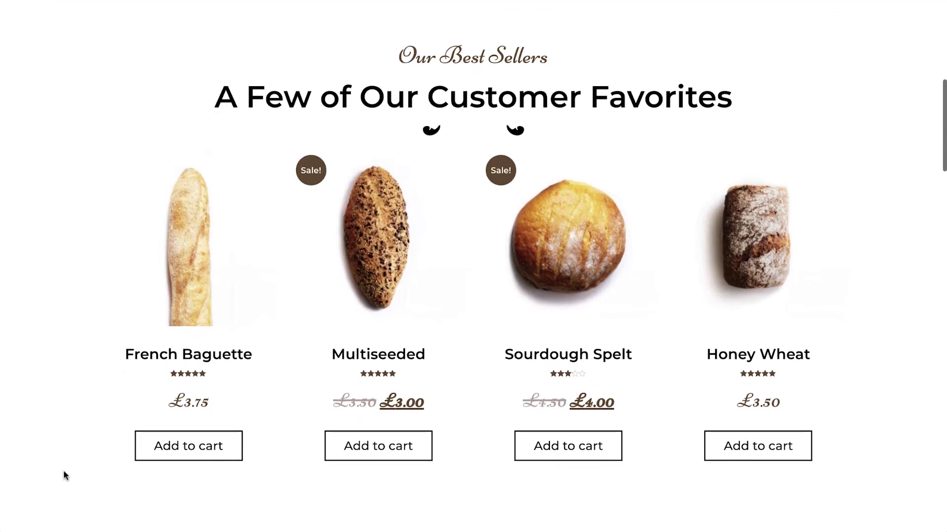
pyautogui.scroll(-10, 63, 470)
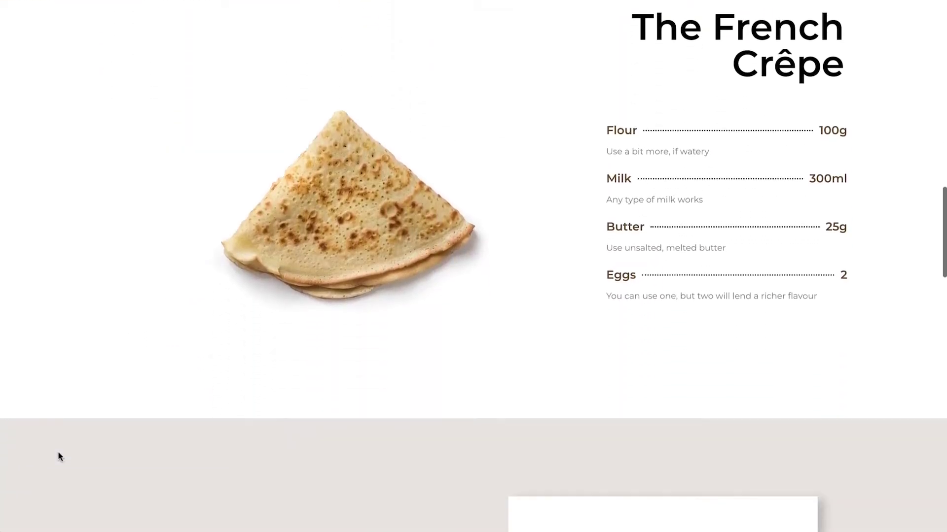
pyautogui.scroll(-9, 59, 456)
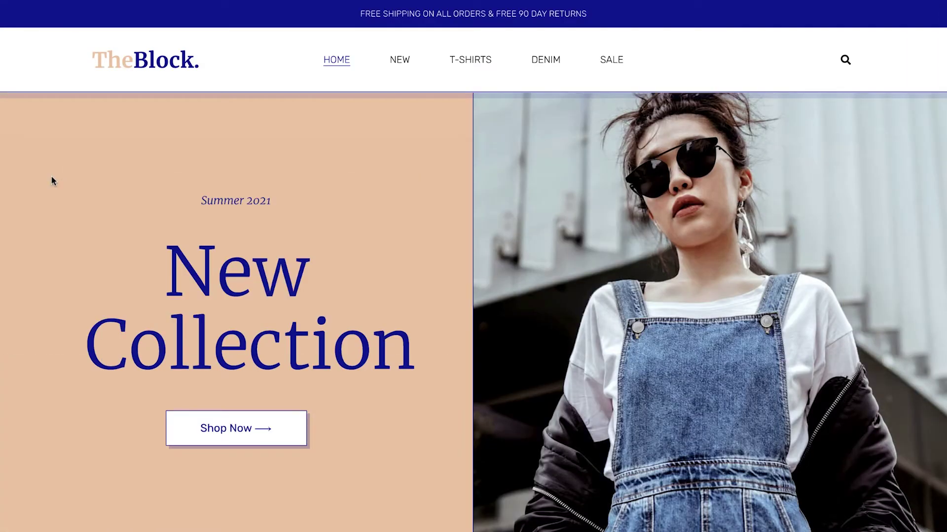
pyautogui.scroll(-7, 53, 181)
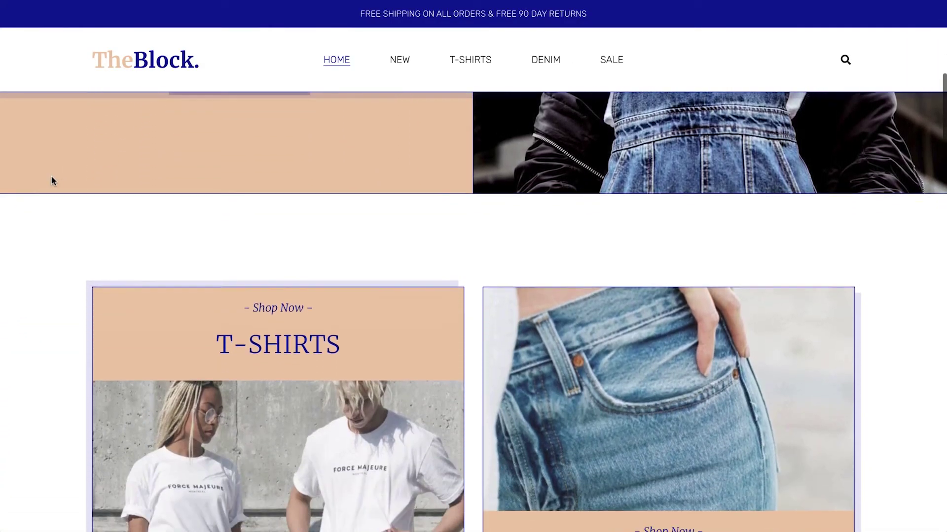
pyautogui.scroll(-4, 52, 182)
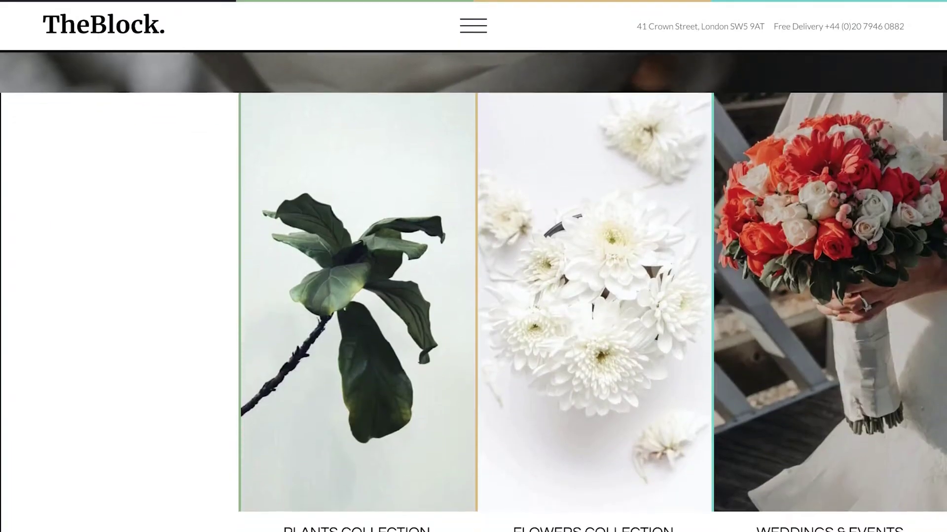
pyautogui.scroll(-5, 473, 292)
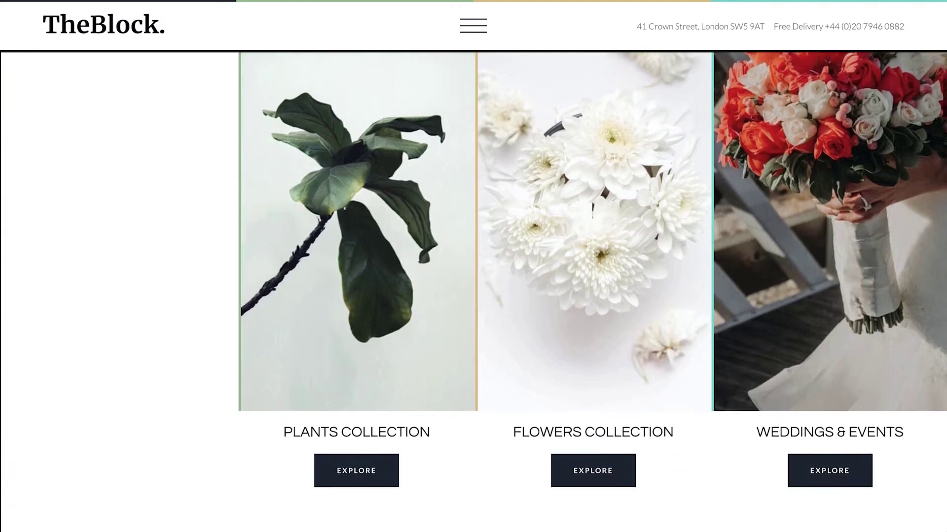
pyautogui.scroll(-7, 473, 292)
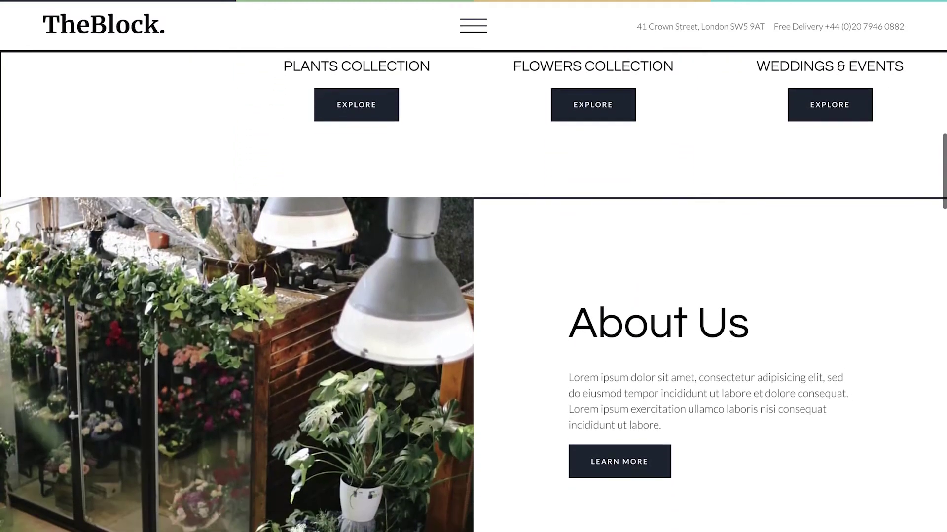
pyautogui.scroll(-6, 473, 291)
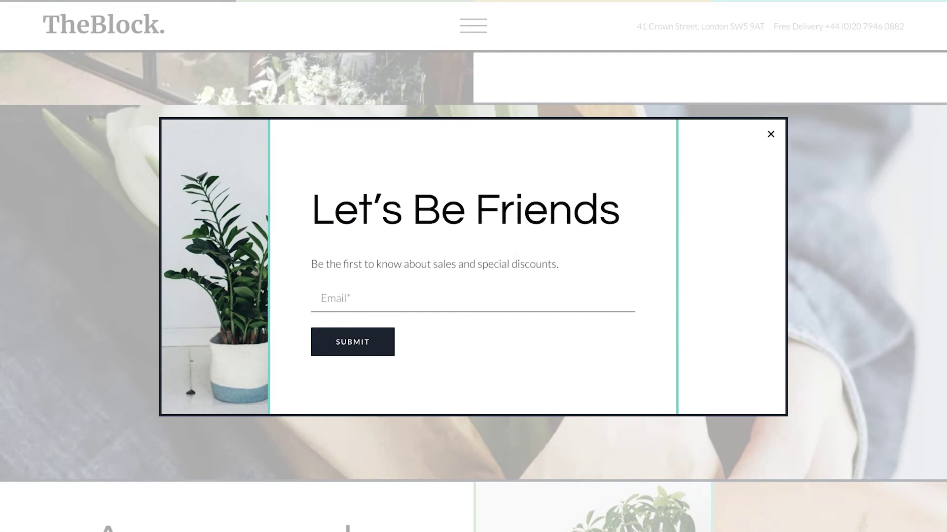
# Submit an e-mail address in the "Let's Be Friends" newsletter popup.
pyautogui.click(363, 301)
pyautogui.write('name@email.com')
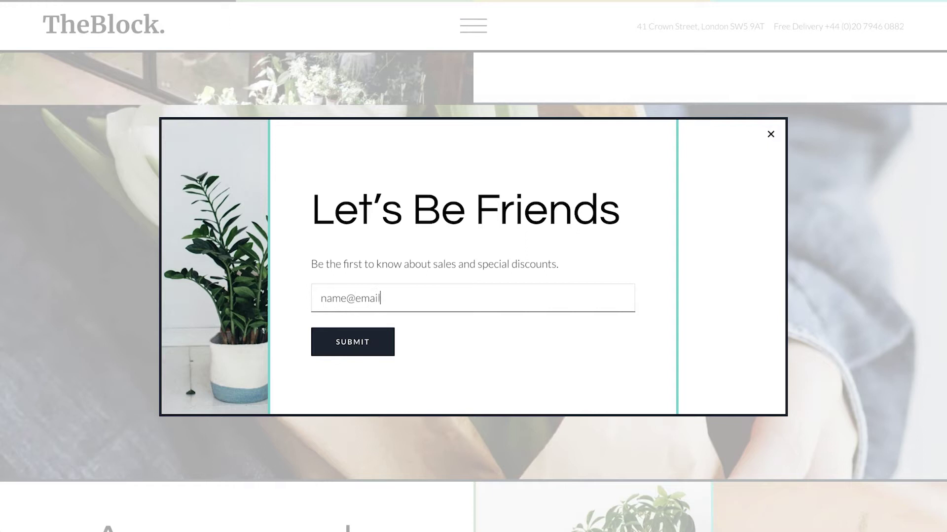
pyautogui.click(338, 340)
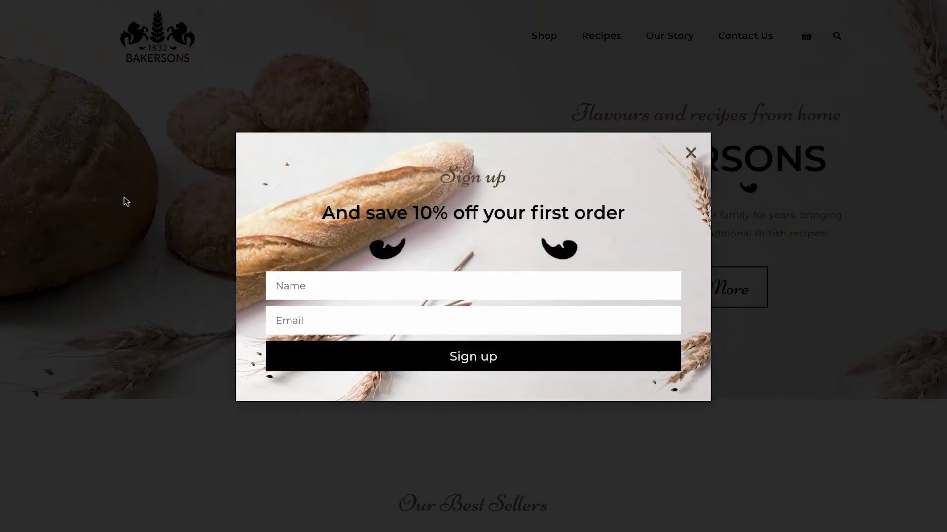
# Sign up for the 10% first-order discount with the customer's full name and e-mail address.
pyautogui.click(314, 286)
pyautogui.write('John Smith')
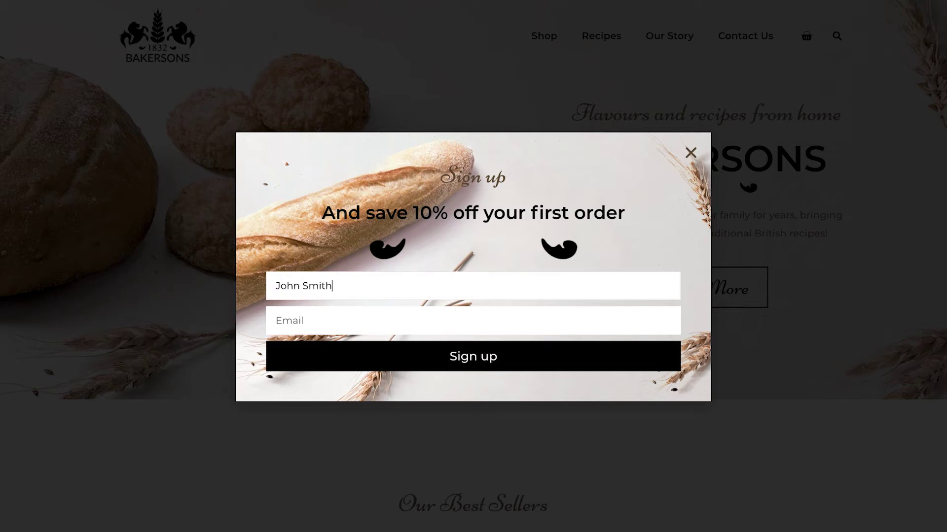
pyautogui.press('Tab')
pyautogui.write('te')
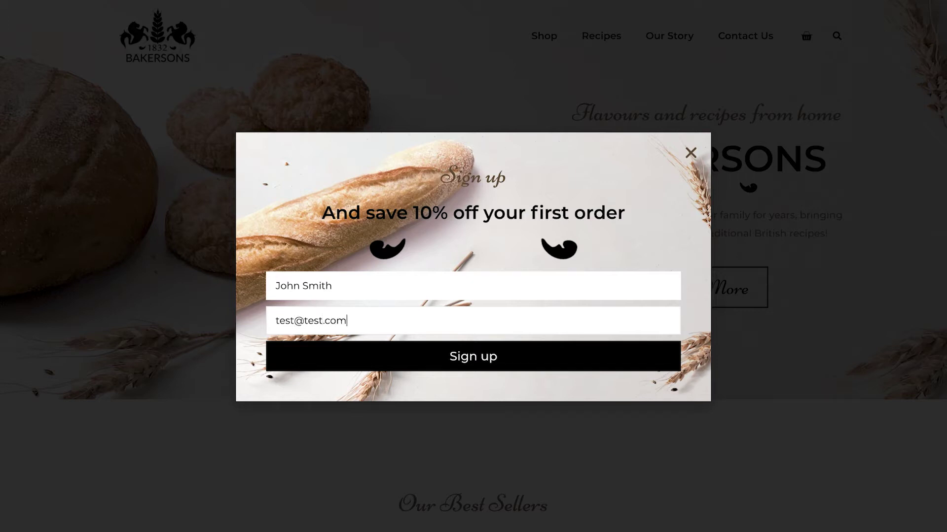
pyautogui.click(375, 359)
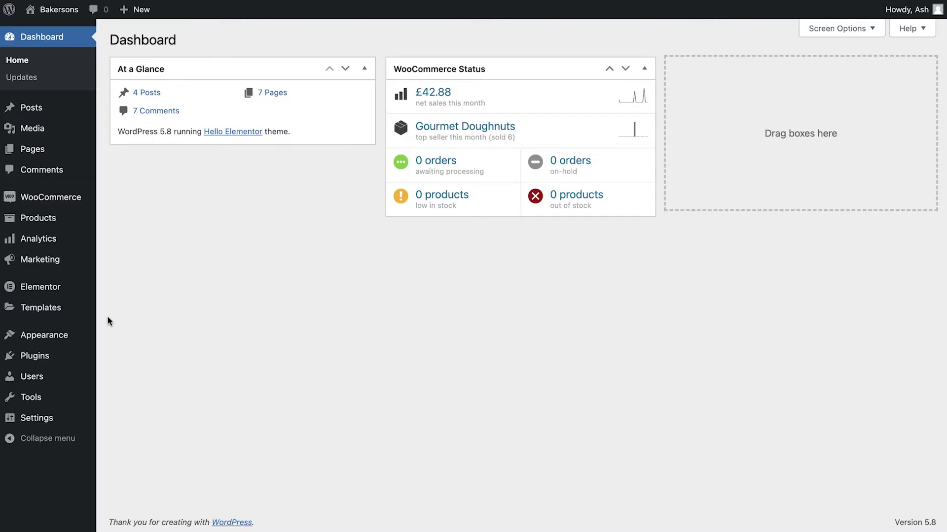
# Create a new Popup template named "Newsletter Prompt" and dismiss the template library to start from a blank design.
pyautogui.moveTo(84, 312)
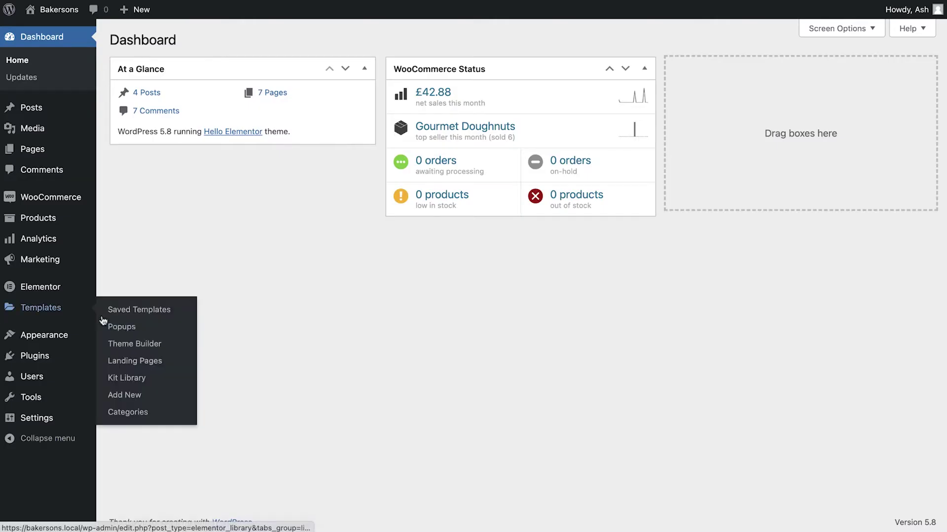
pyautogui.click(142, 329)
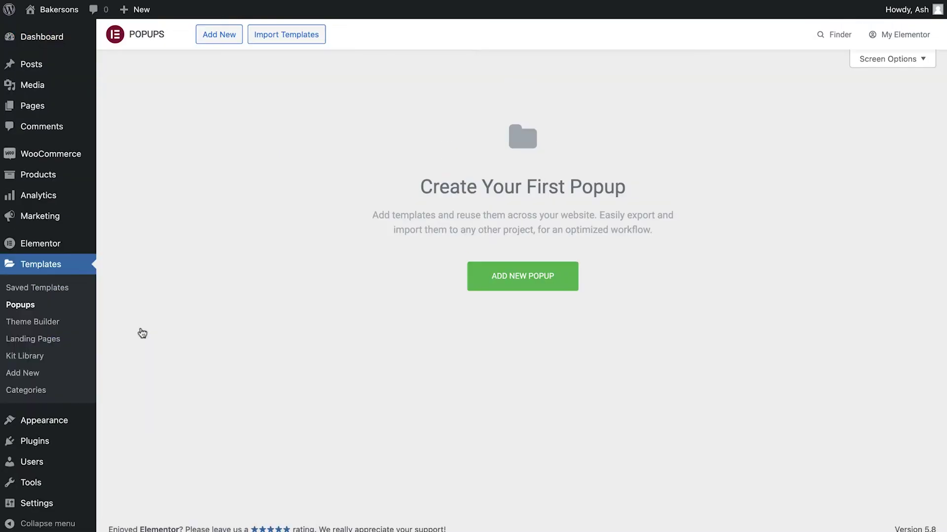
pyautogui.click(480, 279)
pyautogui.click(513, 312)
pyautogui.write('Newsletter Prompt')
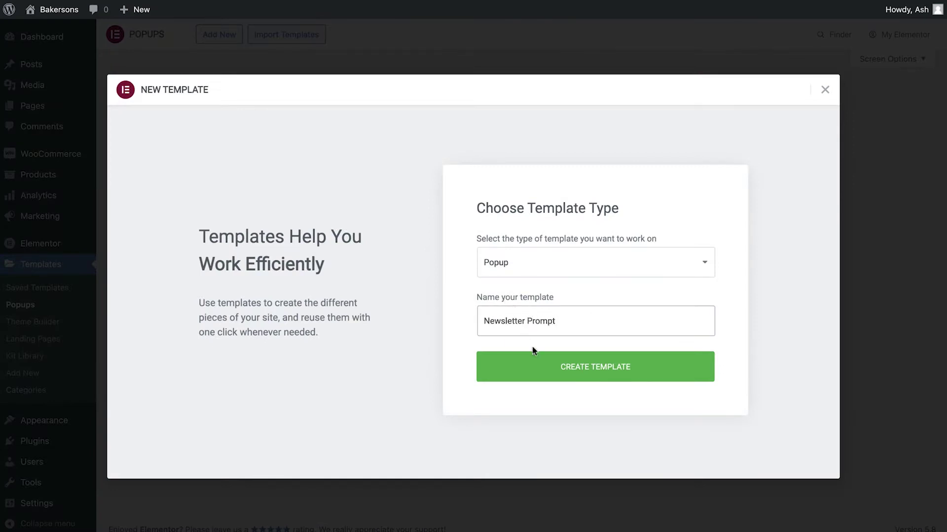
pyautogui.click(541, 366)
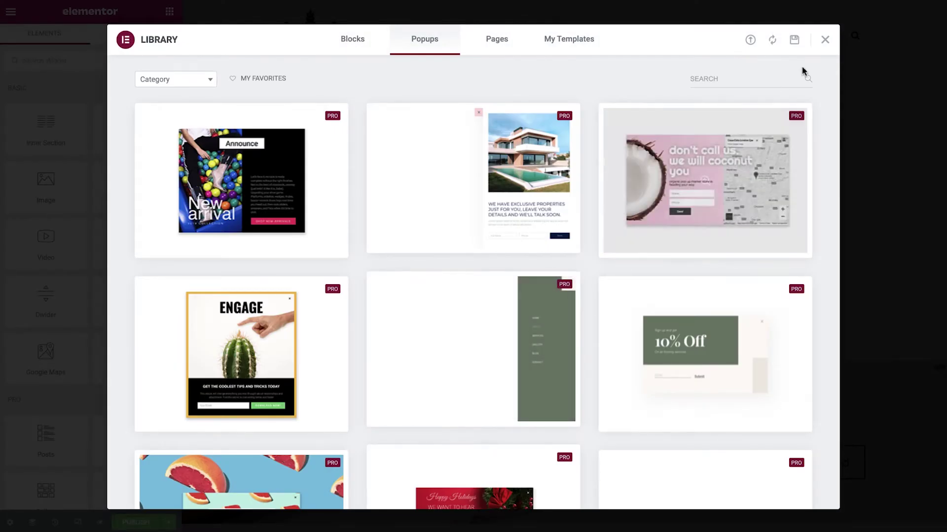
pyautogui.click(824, 39)
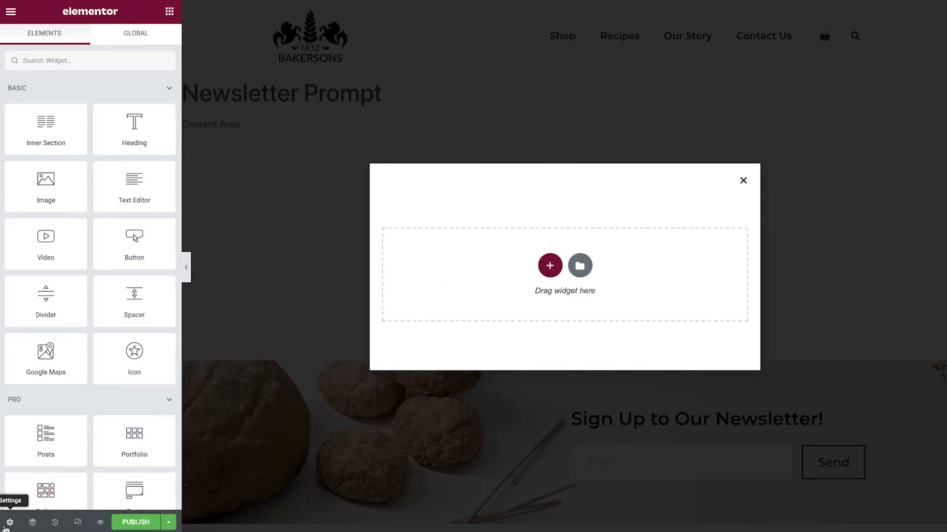
# Set the popup's width to 50 VW and keep its height at Fit To Content.
pyautogui.click(10, 523)
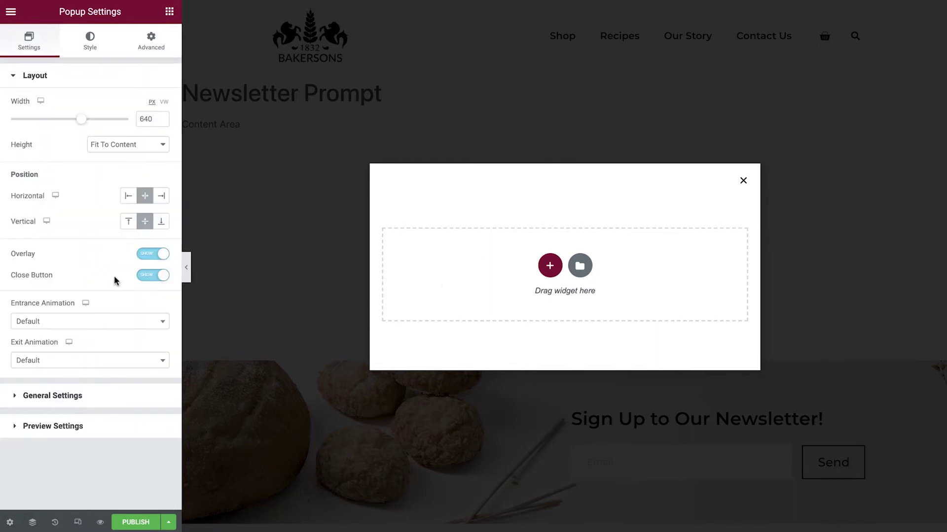
pyautogui.click(164, 102)
pyautogui.doubleClick(145, 120)
pyautogui.write('50')
pyautogui.click(159, 145)
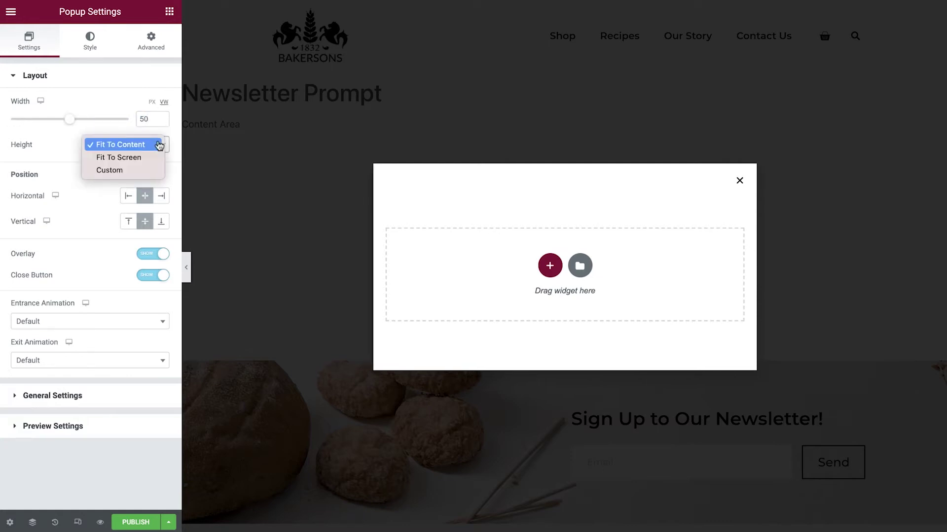
pyautogui.click(158, 144)
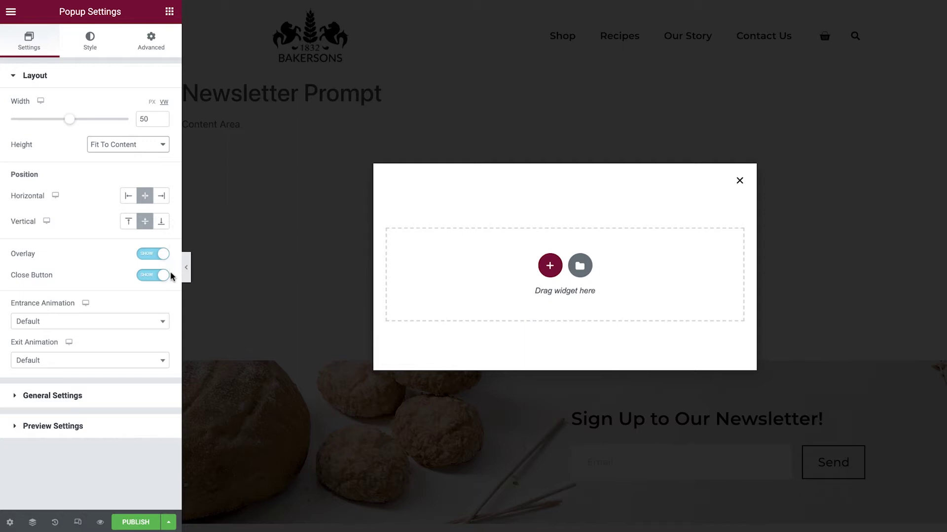
# Set the popup's entrance animation to Fade In and its exit animation to Fade Out.
pyautogui.click(162, 326)
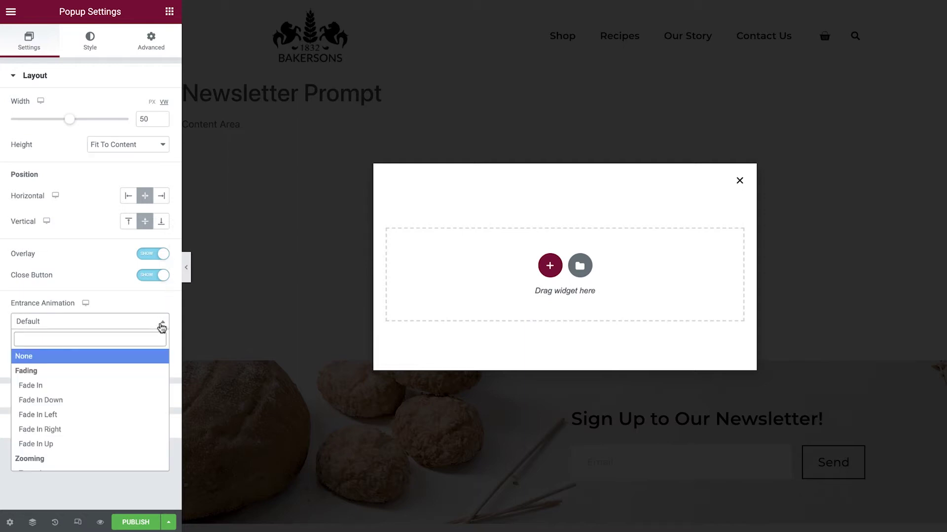
pyautogui.click(139, 385)
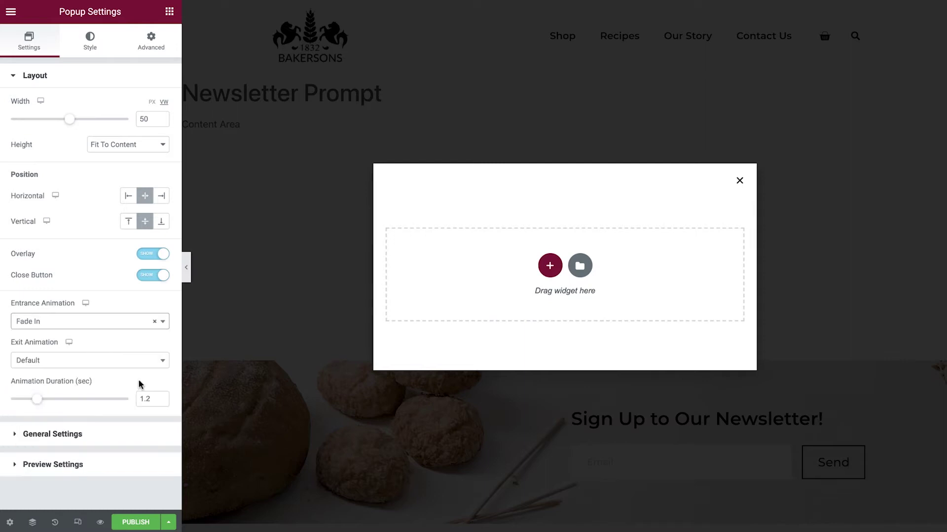
pyautogui.click(162, 364)
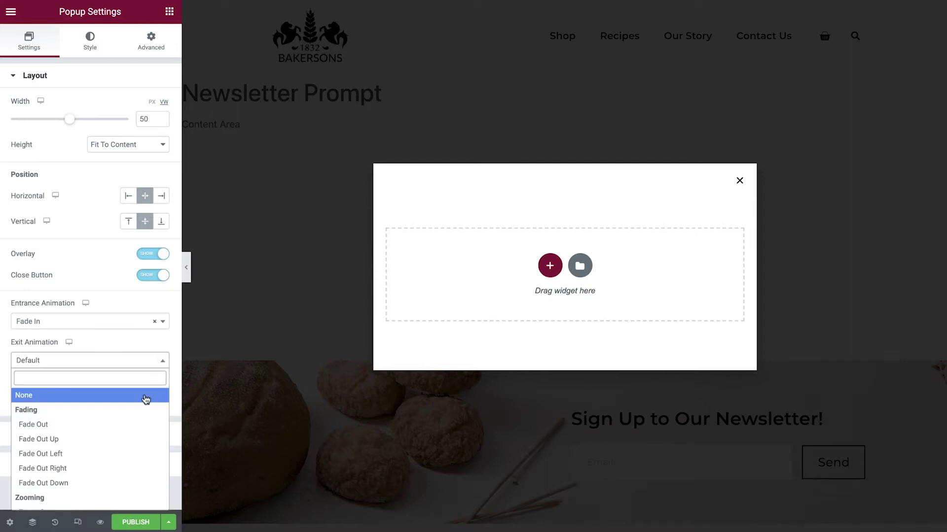
pyautogui.click(134, 424)
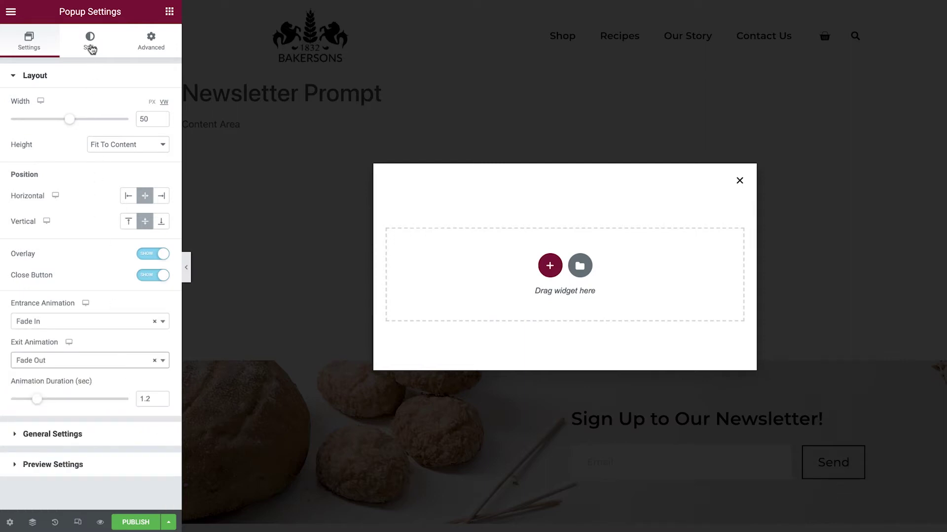
# Give the popup a classic background using the baguette image new4.jpg from the media library.
pyautogui.click(90, 44)
pyautogui.click(144, 105)
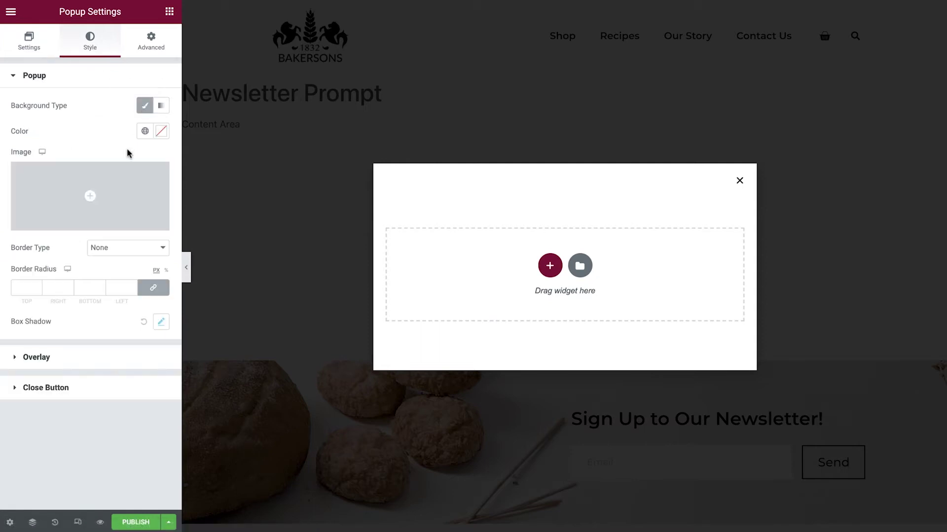
pyautogui.click(105, 196)
pyautogui.scroll(-3, 142, 238)
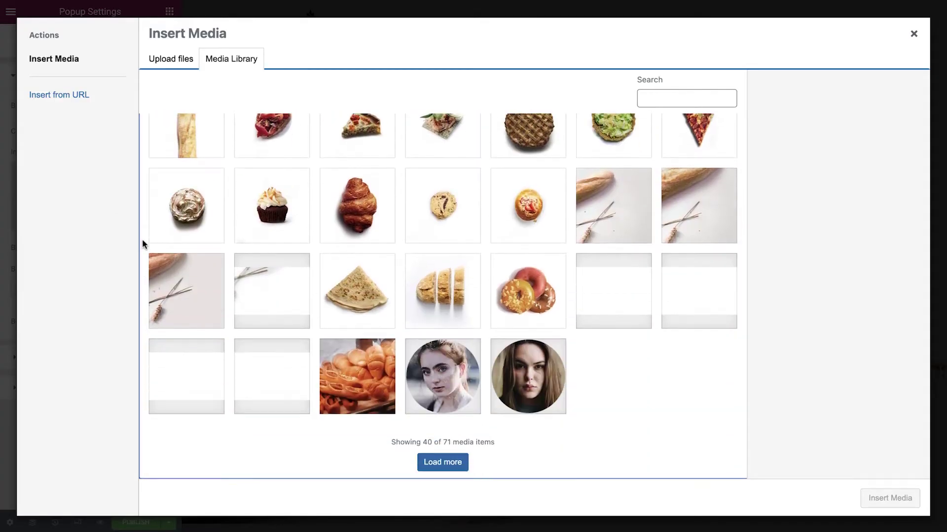
pyautogui.click(600, 201)
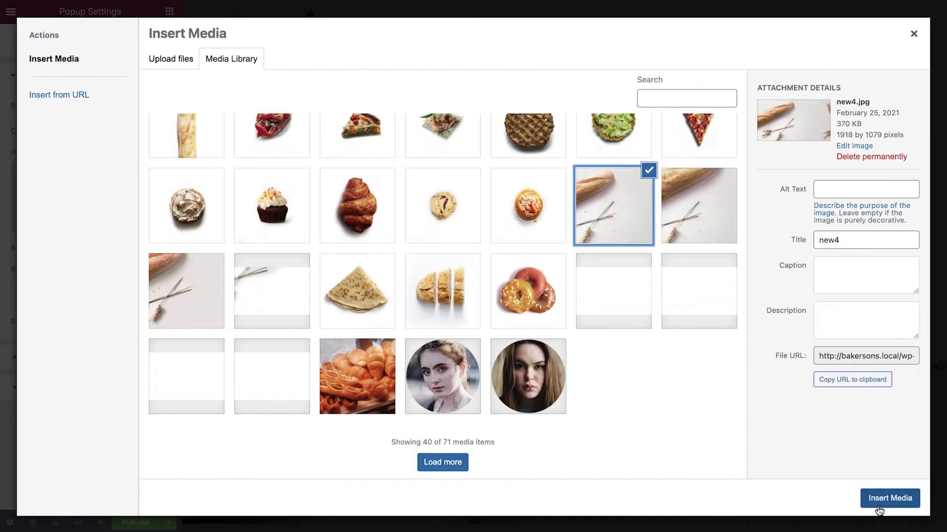
pyautogui.click(889, 498)
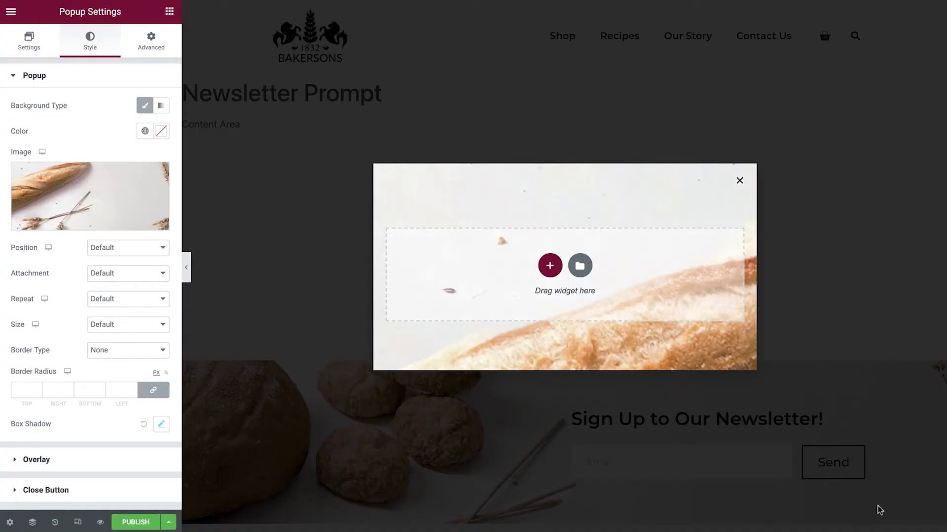
# Set the background image to Center Center position, Scroll attachment and No-repeat, and size it to cover the whole popup.
pyautogui.click(139, 248)
pyautogui.click(123, 258)
pyautogui.click(126, 274)
pyautogui.click(124, 286)
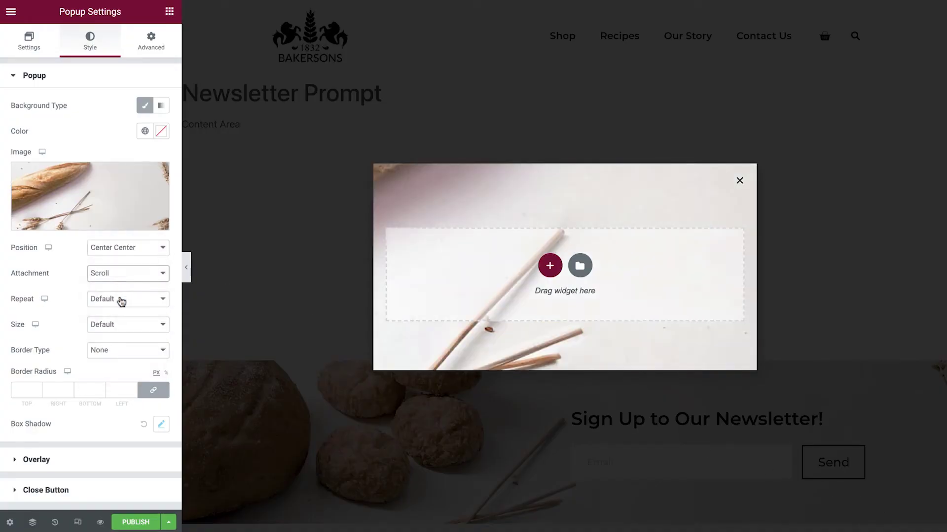
pyautogui.click(120, 298)
pyautogui.click(111, 311)
pyautogui.click(119, 324)
pyautogui.click(118, 350)
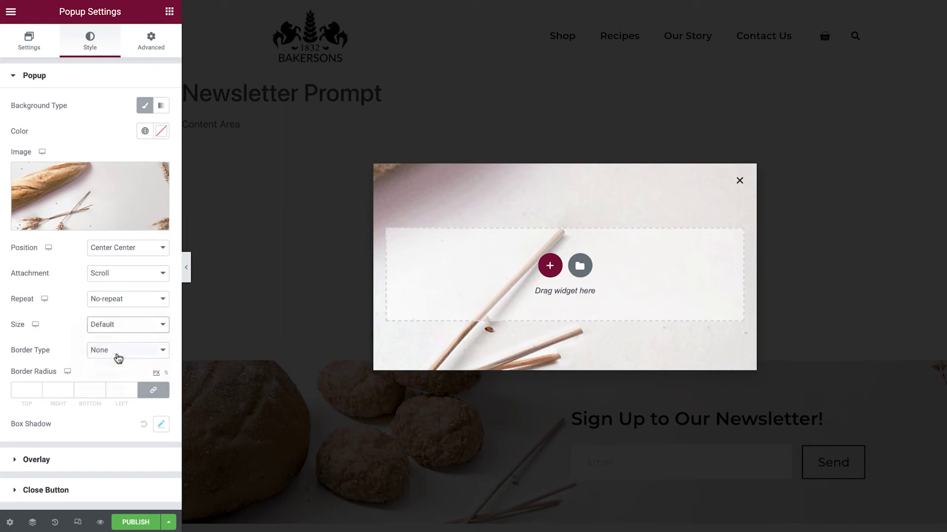
# Give the popup's close button the brown global color and set its size to 25.
pyautogui.click(75, 461)
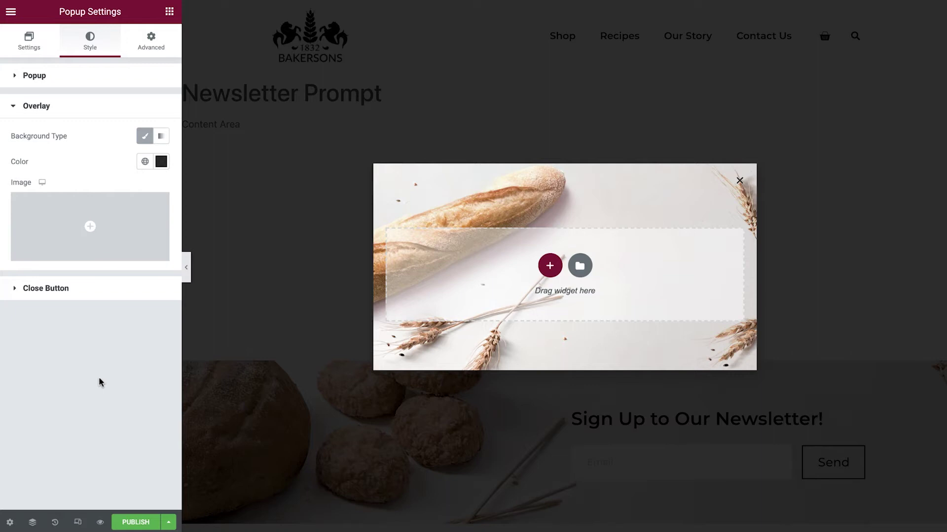
pyautogui.click(110, 293)
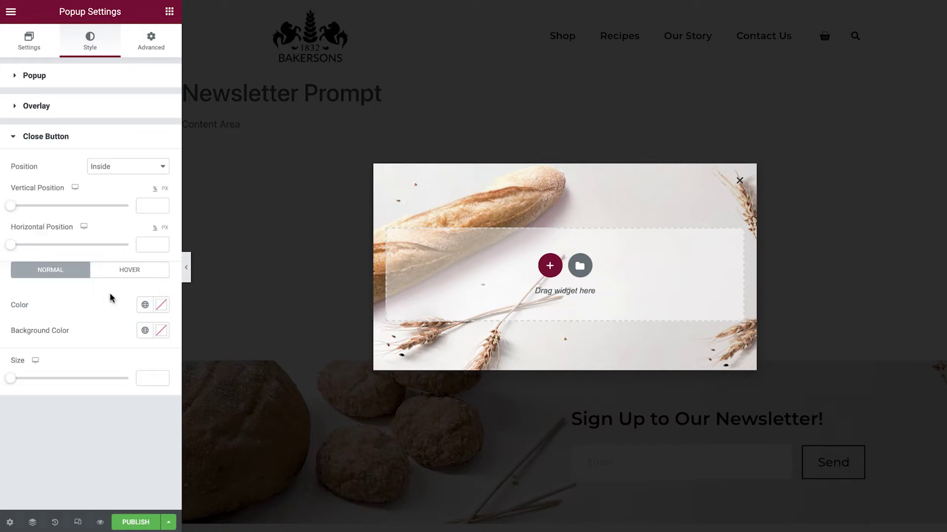
pyautogui.click(144, 305)
pyautogui.click(112, 361)
pyautogui.click(148, 378)
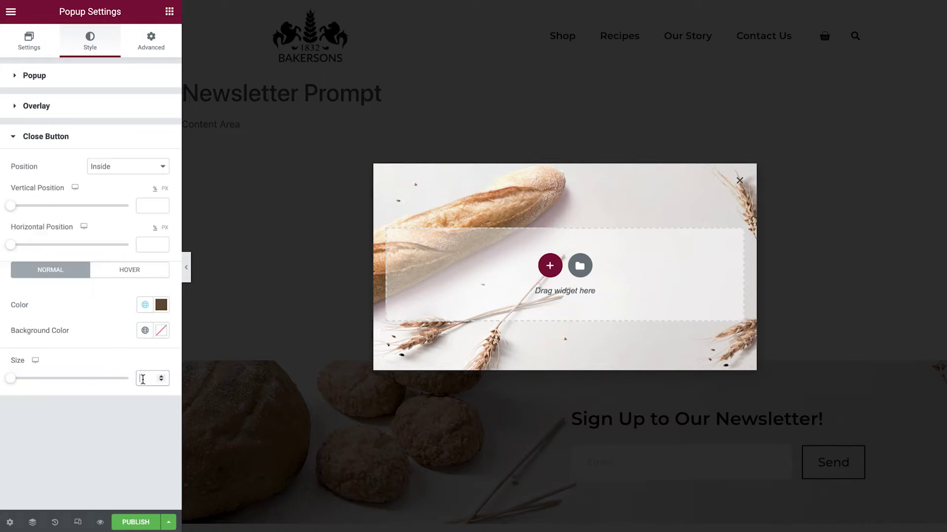
pyautogui.write('25')
# Set the popup's padding to 5% on all four sides.
pyautogui.click(155, 51)
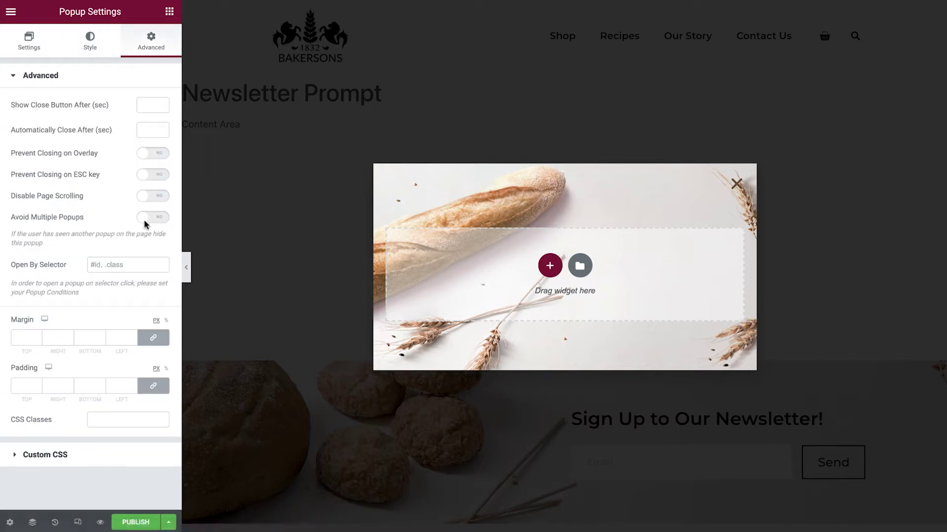
pyautogui.click(120, 384)
pyautogui.write('5')
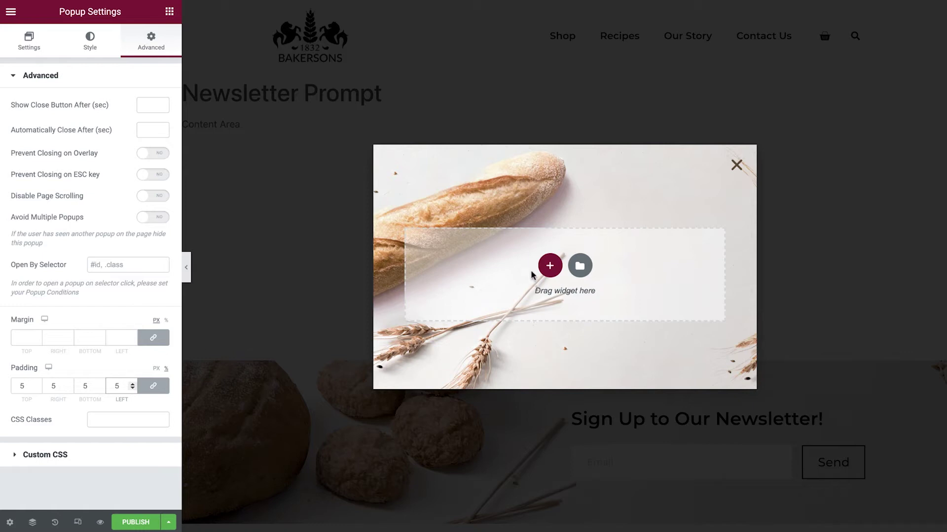
# Add a single-column section to the popup and place a Heading widget in it.
pyautogui.click(550, 265)
pyautogui.click(445, 265)
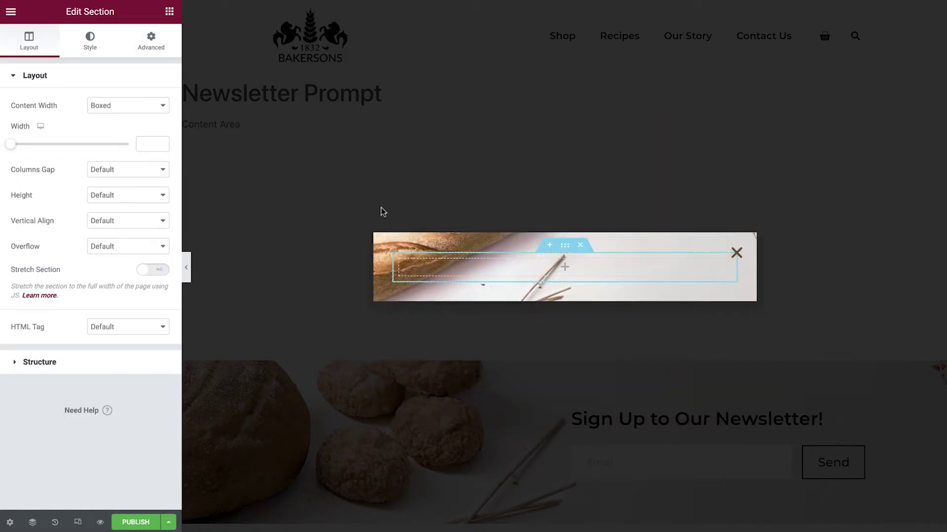
pyautogui.click(169, 11)
pyautogui.moveTo(133, 125); pyautogui.dragTo(424, 264)
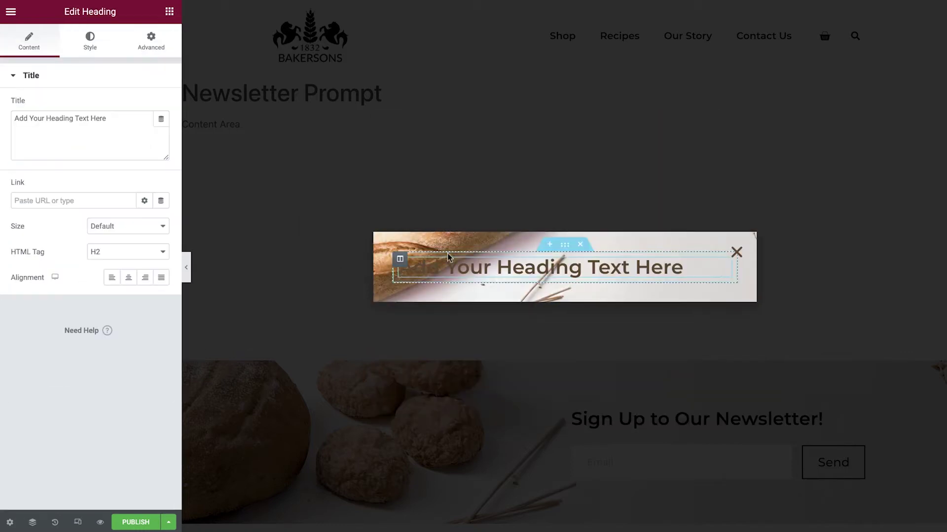
# Change the heading's title to "Sign up" and center it.
pyautogui.click(144, 133)
pyautogui.hotkey('ctrl', 'a')
pyautogui.write('Sign up')
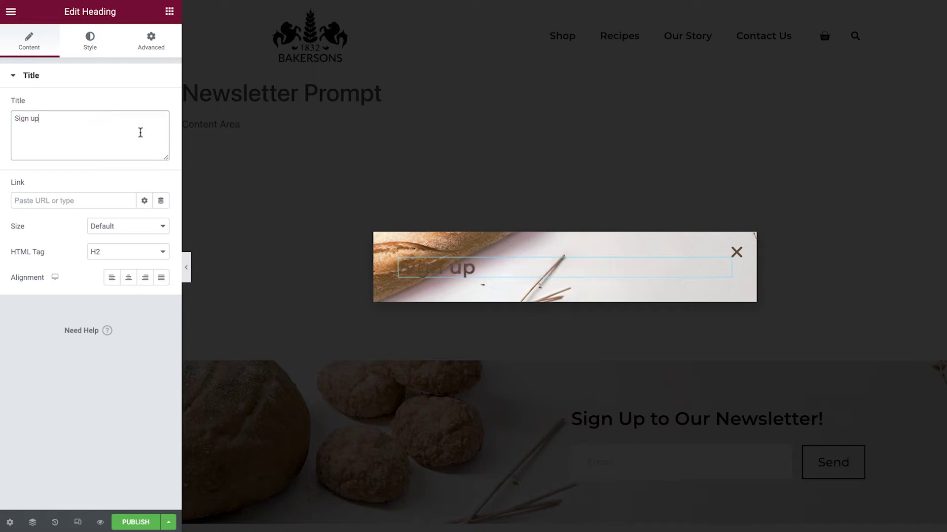
pyautogui.click(128, 276)
# Style the "Sign up" heading with the script-style secondary title global font and tighten its line height.
pyautogui.click(90, 41)
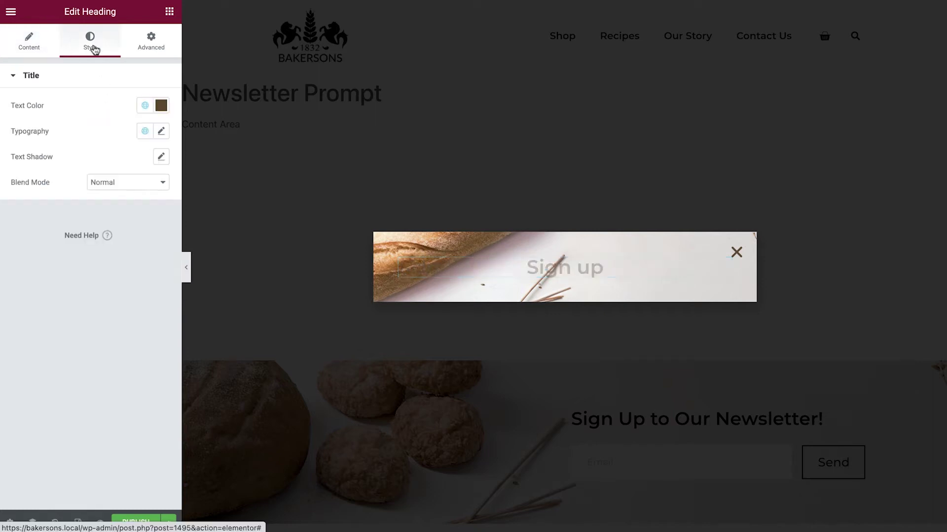
pyautogui.click(145, 131)
pyautogui.click(107, 269)
pyautogui.click(161, 130)
pyautogui.click(131, 367)
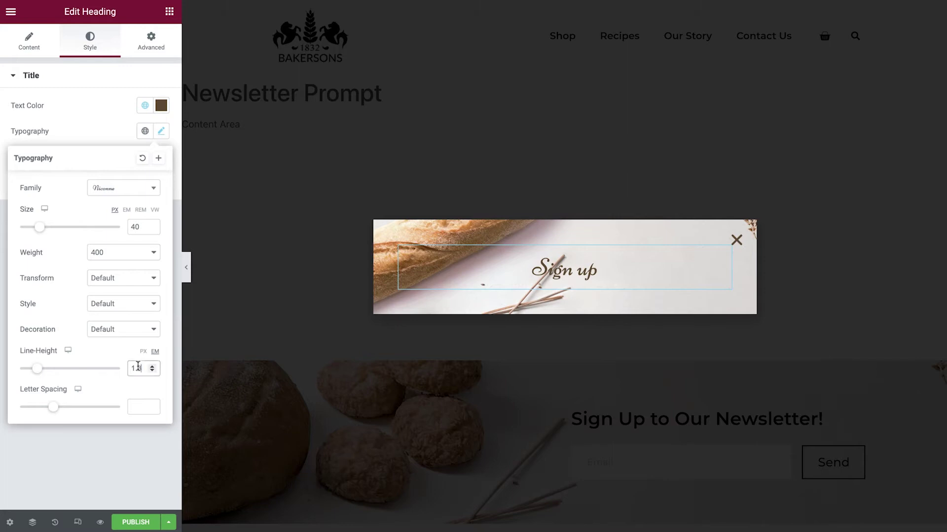
pyautogui.click(111, 134)
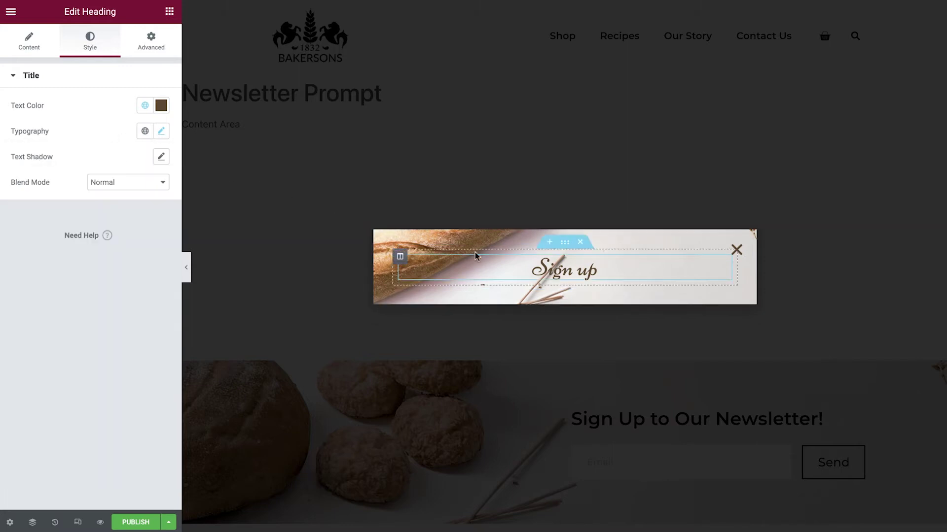
# Duplicate the "Sign up" heading and change the copy's title to "And save 10% off your first order".
pyautogui.rightClick(554, 273)
pyautogui.click(602, 304)
pyautogui.tripleClick(138, 123)
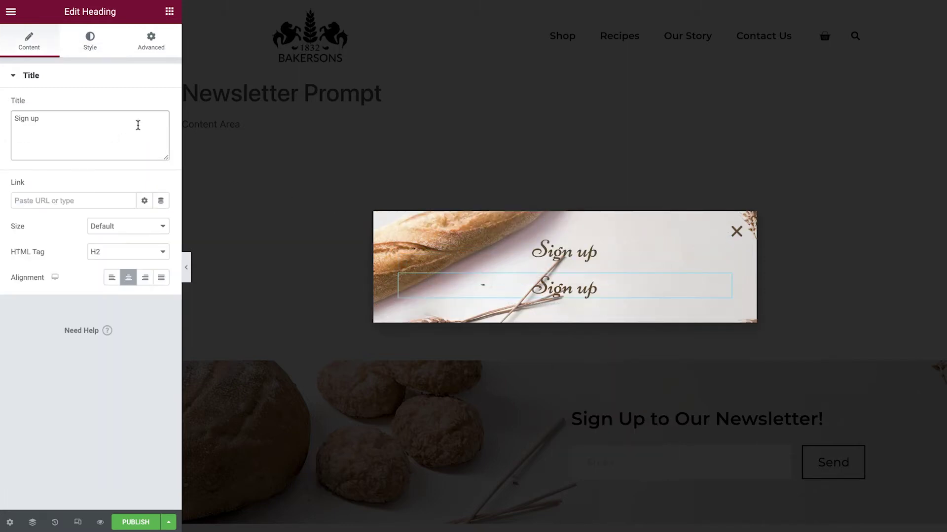
pyautogui.write('And save 10% off your first order')
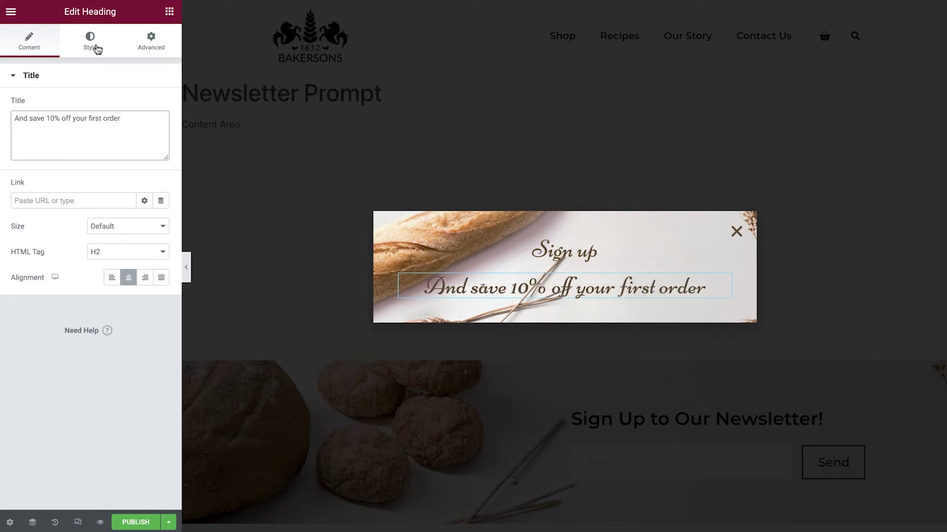
# Give the second heading the black global text color and a bold sans-serif global font.
pyautogui.click(97, 49)
pyautogui.click(144, 105)
pyautogui.click(112, 182)
pyautogui.click(145, 133)
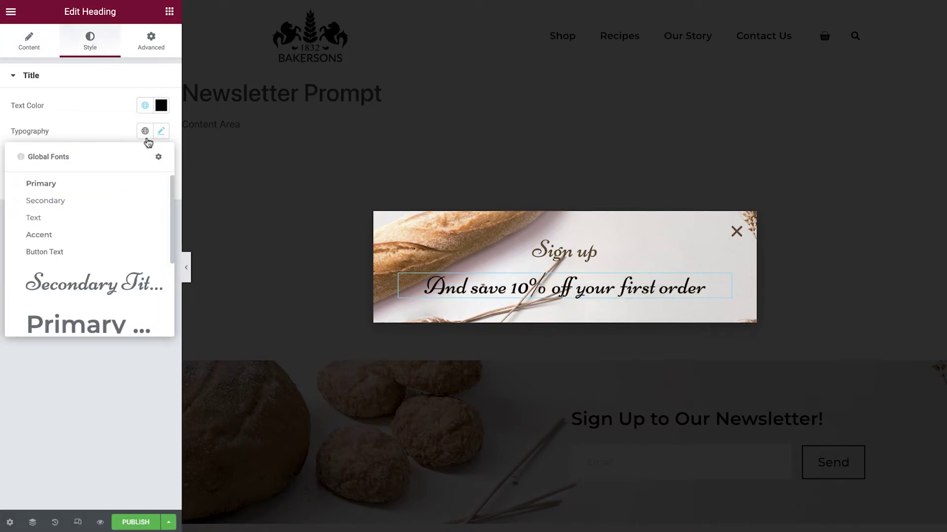
pyautogui.scroll(-2, 122, 233)
pyautogui.click(110, 274)
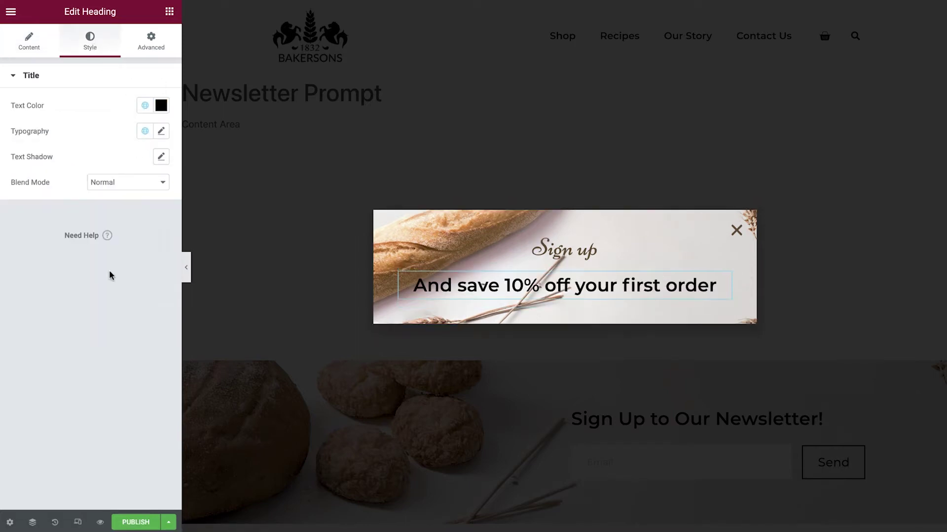
# Add an Image widget below the headings and fill it with the black curled ornament image from the media library.
pyautogui.click(169, 11)
pyautogui.moveTo(44, 180); pyautogui.dragTo(503, 303)
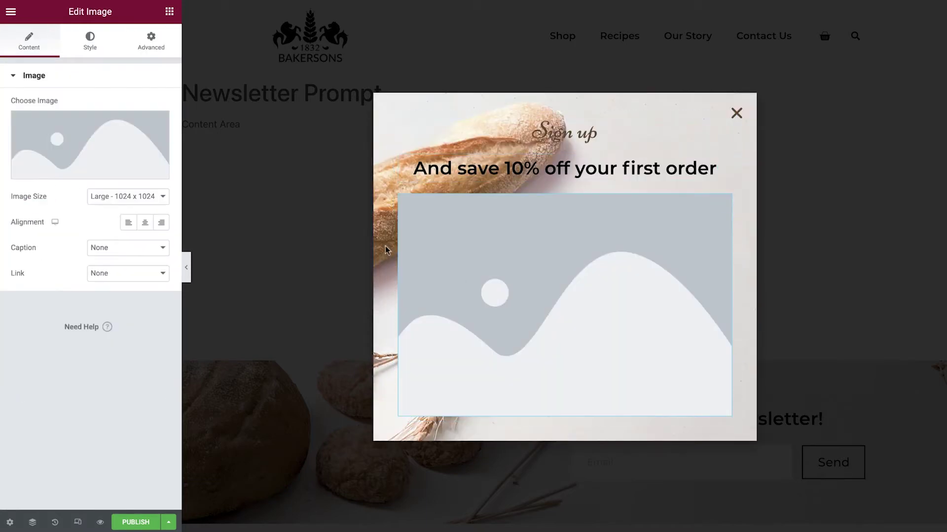
pyautogui.click(680, 168)
pyautogui.click(888, 499)
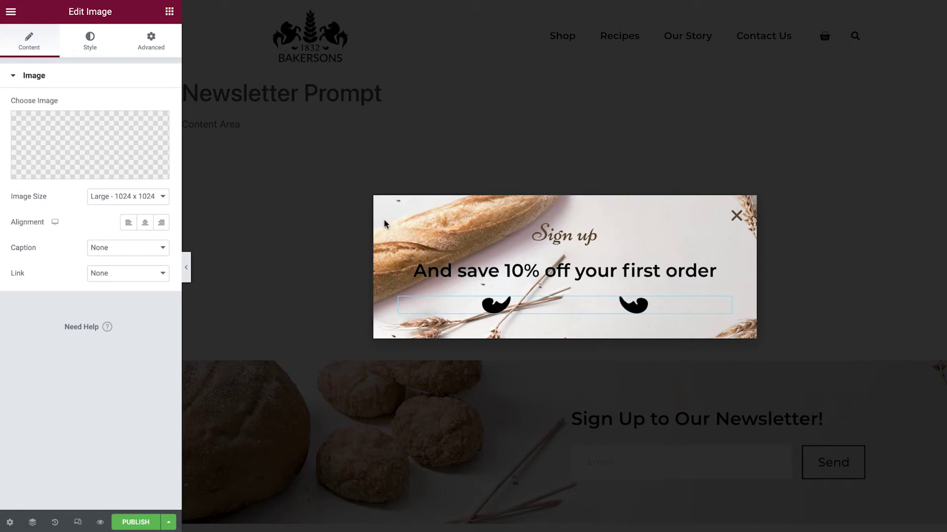
# Add a Form widget below the ornament image and name the form "Newsletter Sign Up".
pyautogui.click(170, 12)
pyautogui.write('form')
pyautogui.moveTo(46, 104); pyautogui.dragTo(516, 309)
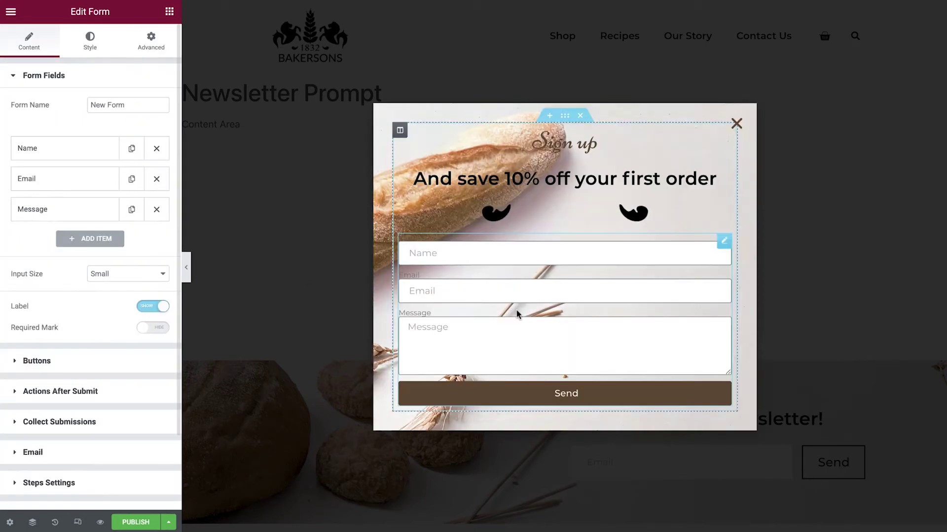
pyautogui.tripleClick(107, 104)
pyautogui.write('Newsletter')
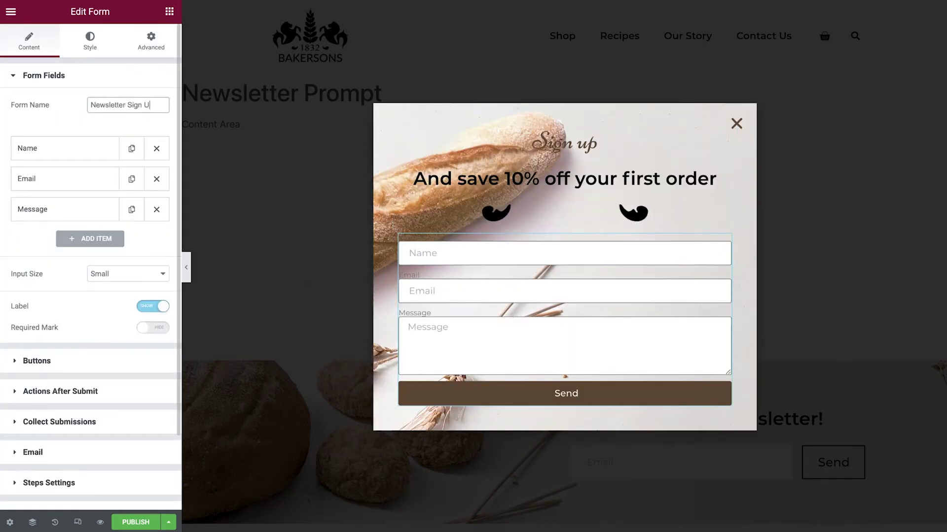
# Remove the form's Message field, and show the remaining fields at Medium input size without labels.
pyautogui.click(156, 209)
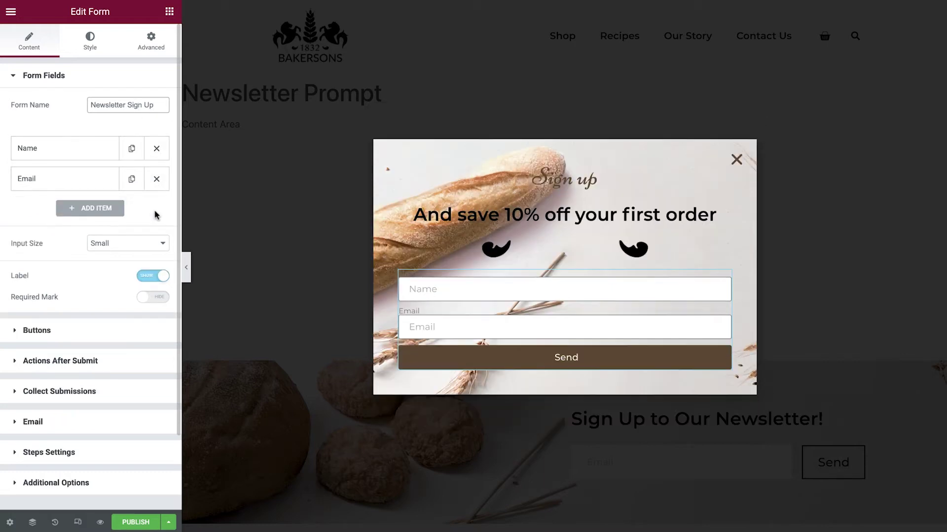
pyautogui.click(141, 244)
pyautogui.click(135, 263)
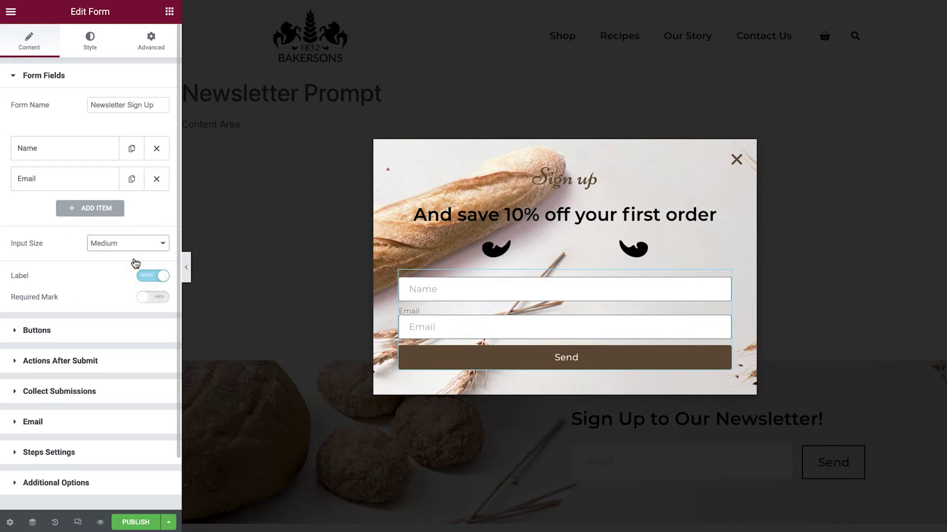
pyautogui.click(153, 276)
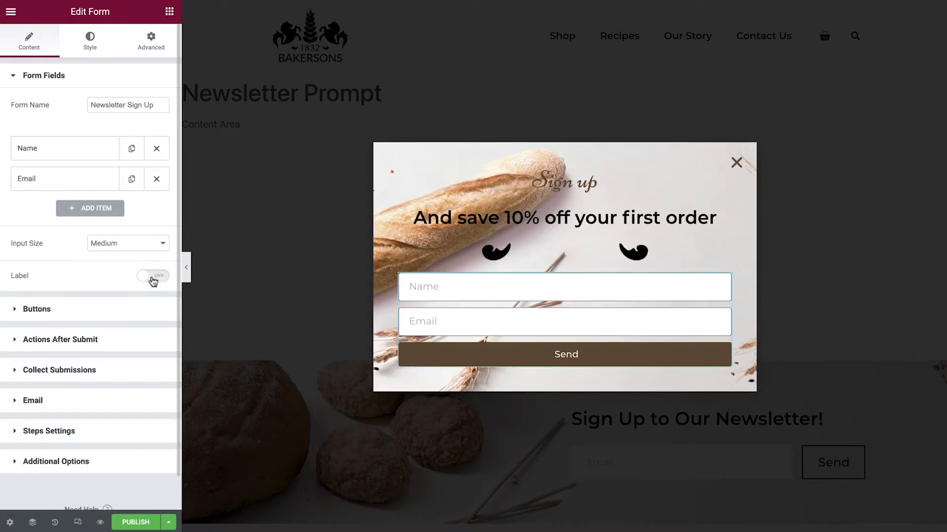
# Set the form's button size to Medium and change the submit button text to "Sign up".
pyautogui.click(129, 316)
pyautogui.click(158, 144)
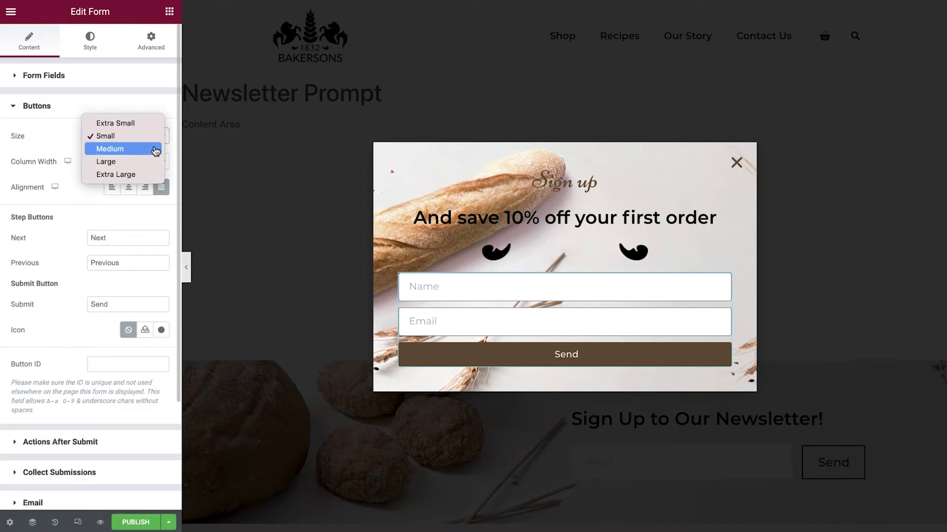
pyautogui.click(156, 151)
pyautogui.click(126, 302)
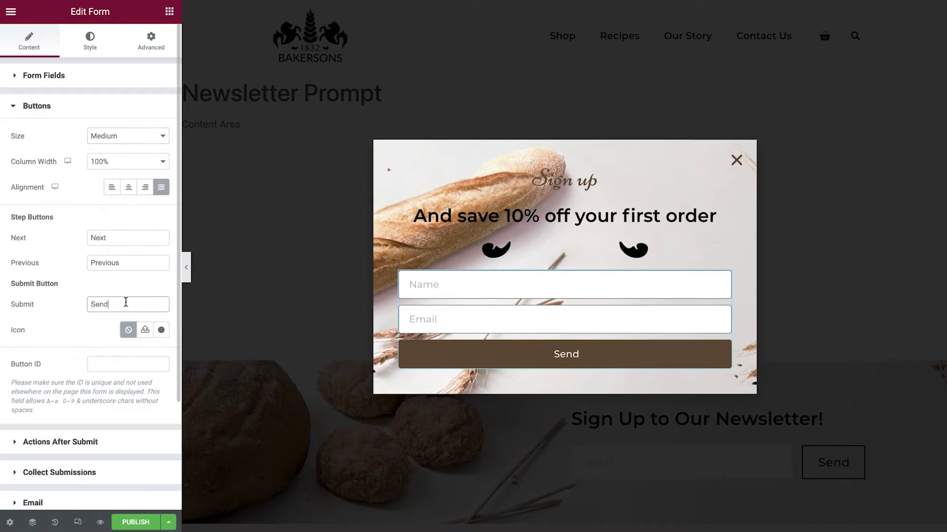
pyautogui.doubleClick(126, 302)
pyautogui.write('Sign up')
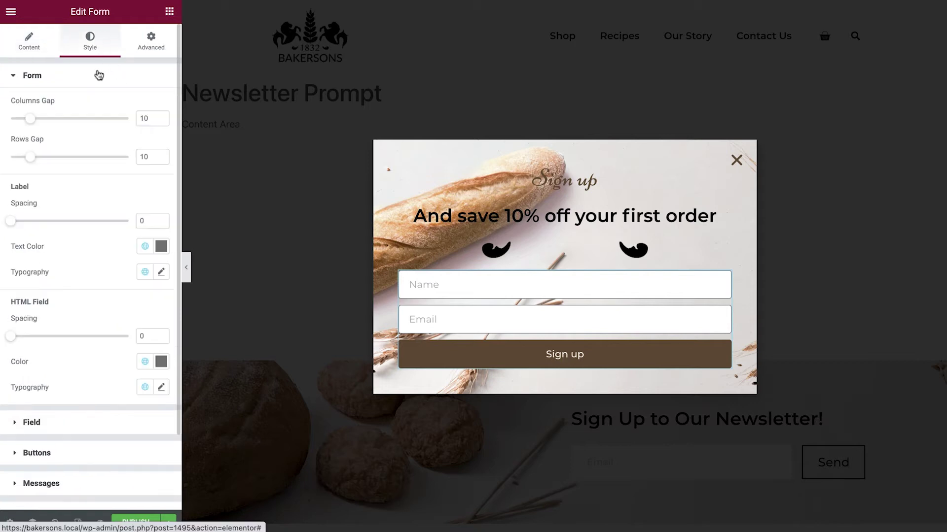
# Give the form fields the black global text color and the white global background color.
pyautogui.click(81, 421)
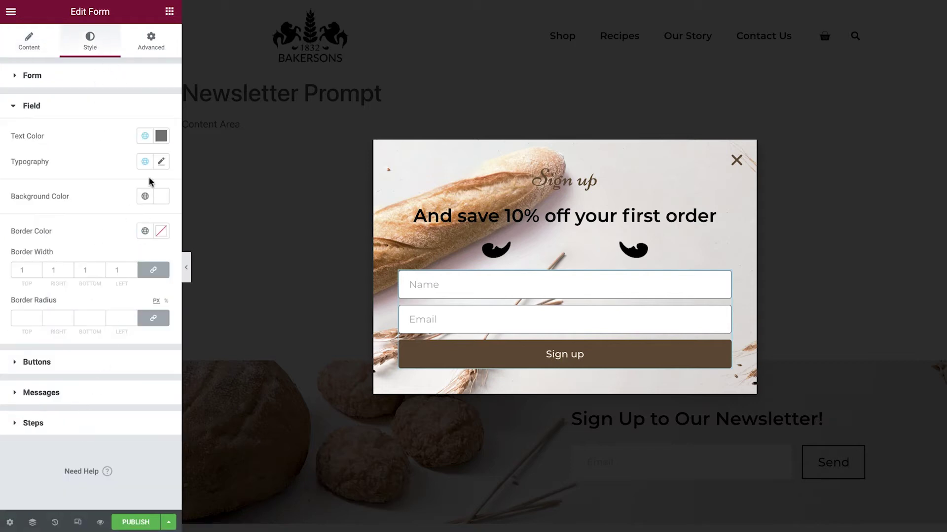
pyautogui.click(145, 136)
pyautogui.click(105, 214)
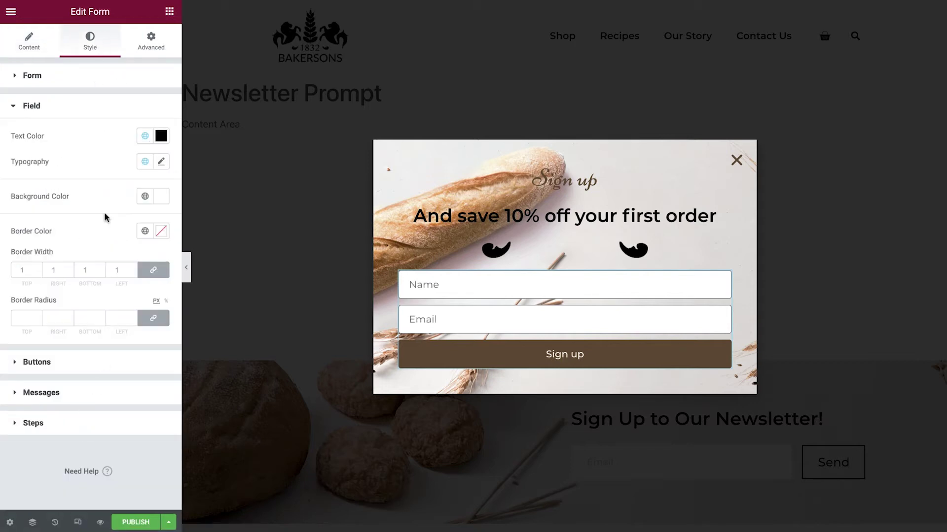
pyautogui.click(145, 196)
pyautogui.click(80, 360)
# Set the form fields' border width and border radius to 0 on all sides.
pyautogui.doubleClick(23, 270)
pyautogui.write('0')
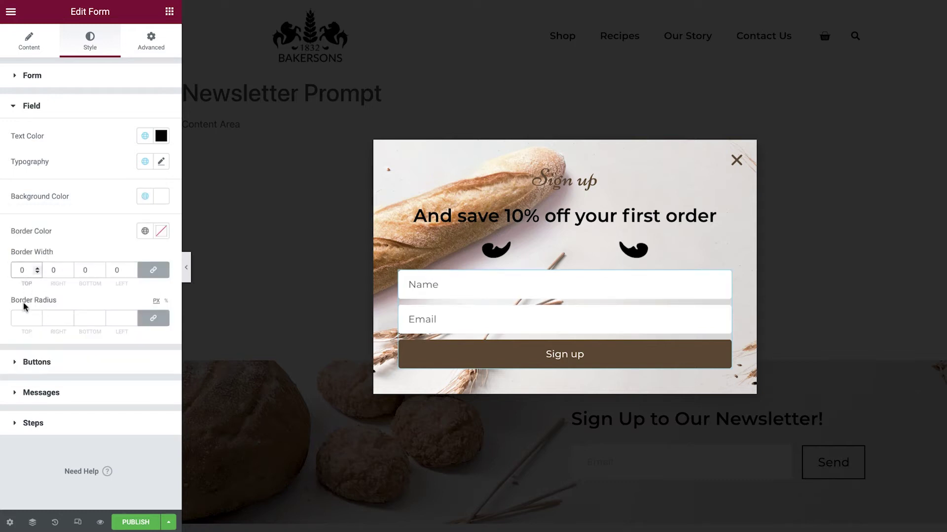
pyautogui.click(22, 318)
pyautogui.write('0')
# Give the form button the Montserrat global font at 20 px and weight 500, and set its line height to 1 em.
pyautogui.click(66, 363)
pyautogui.click(145, 168)
pyautogui.scroll(-3, 110, 298)
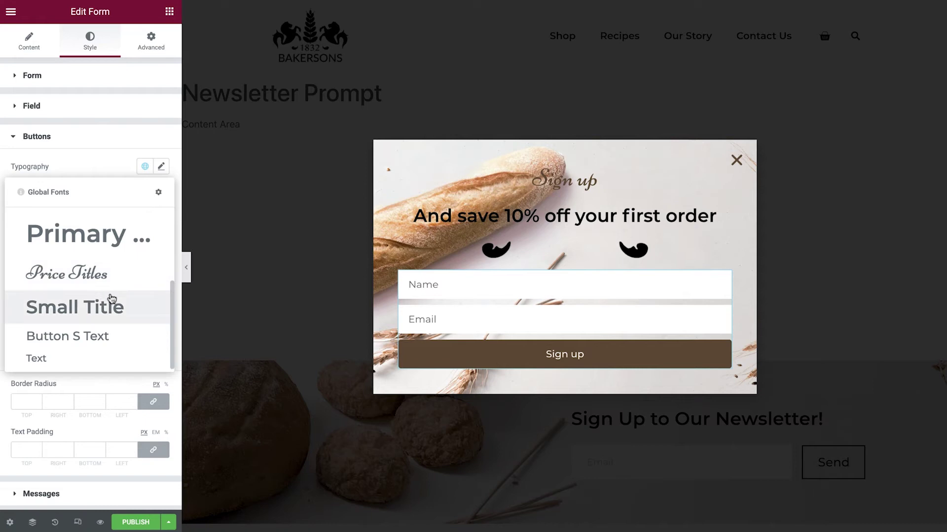
pyautogui.click(110, 298)
pyautogui.click(161, 166)
pyautogui.doubleClick(138, 404)
pyautogui.write('1')
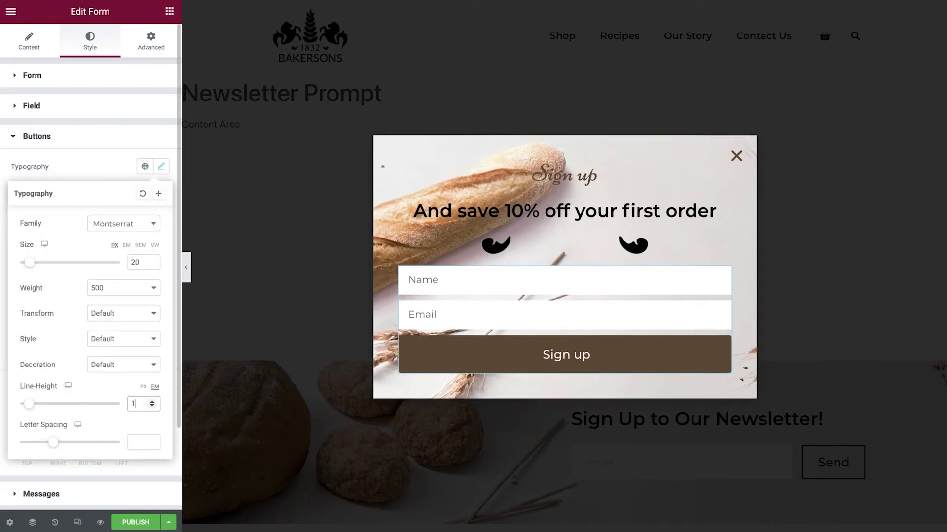
pyautogui.click(119, 173)
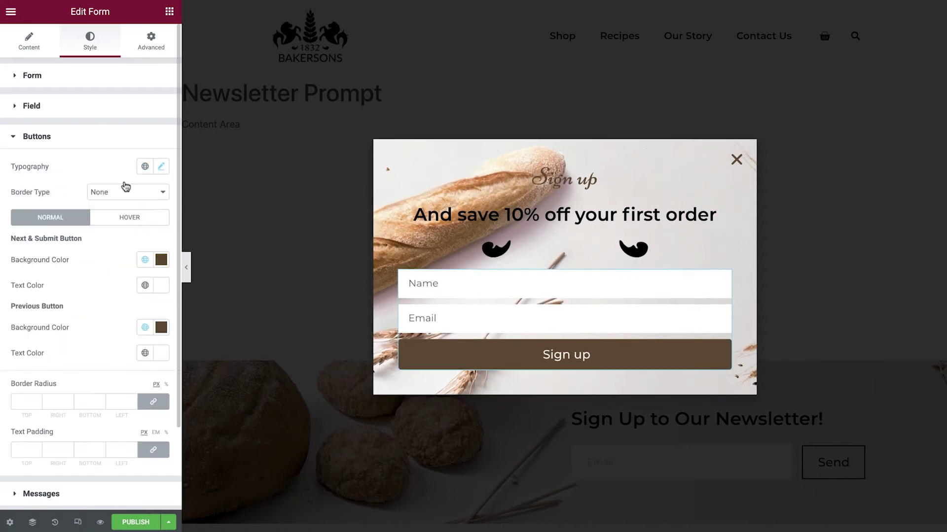
# Set the submit button's normal background to the black global color and its border radius to 0.
pyautogui.click(145, 260)
pyautogui.click(110, 335)
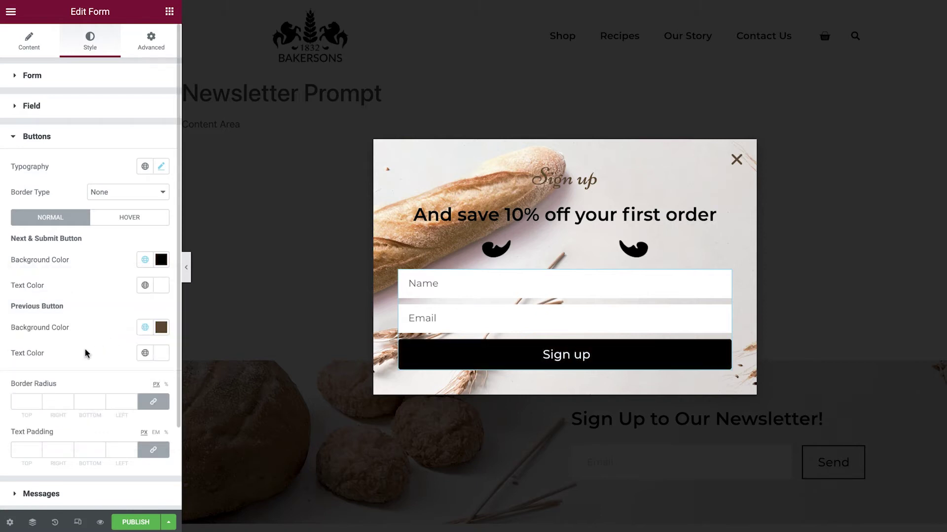
pyautogui.click(23, 404)
pyautogui.write('0')
# Set the submit button's hover background to the brown global color.
pyautogui.click(146, 219)
pyautogui.click(145, 260)
pyautogui.click(114, 314)
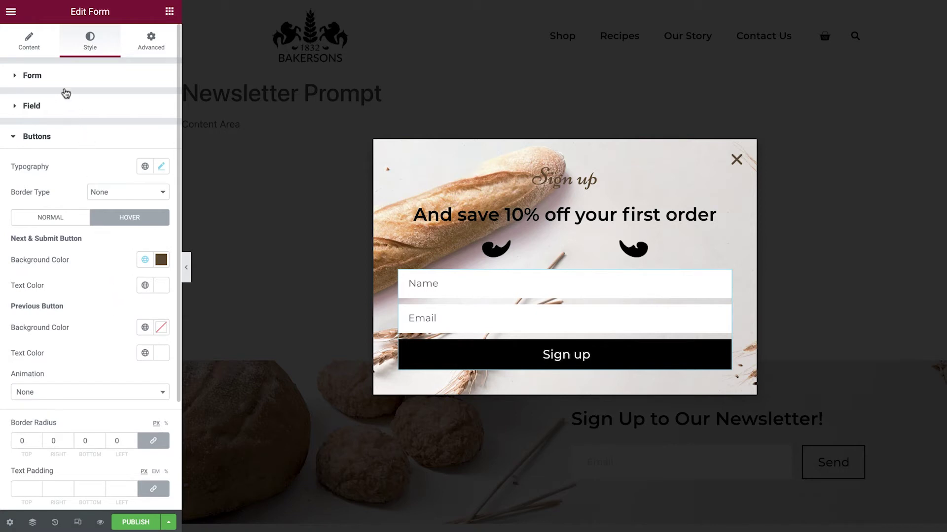
# Add Popup to the sign-up form's actions after submit.
pyautogui.click(43, 46)
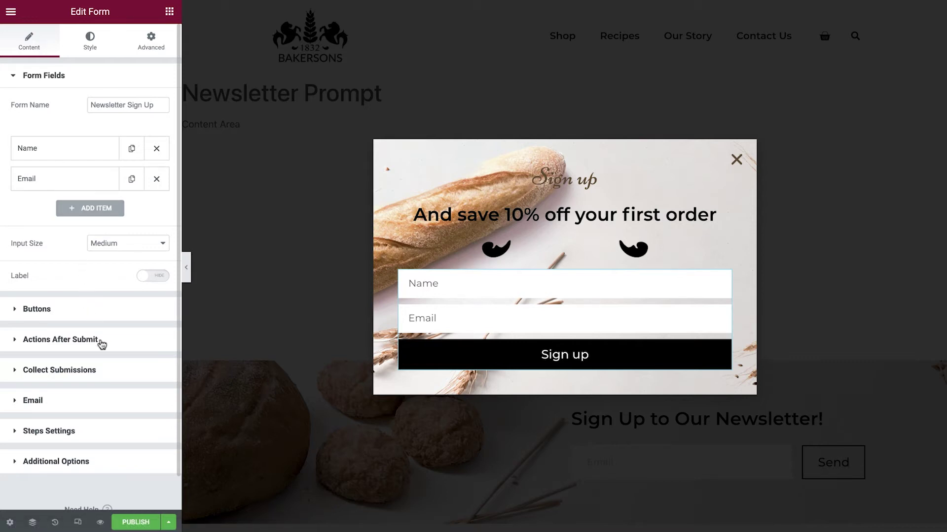
pyautogui.click(74, 339)
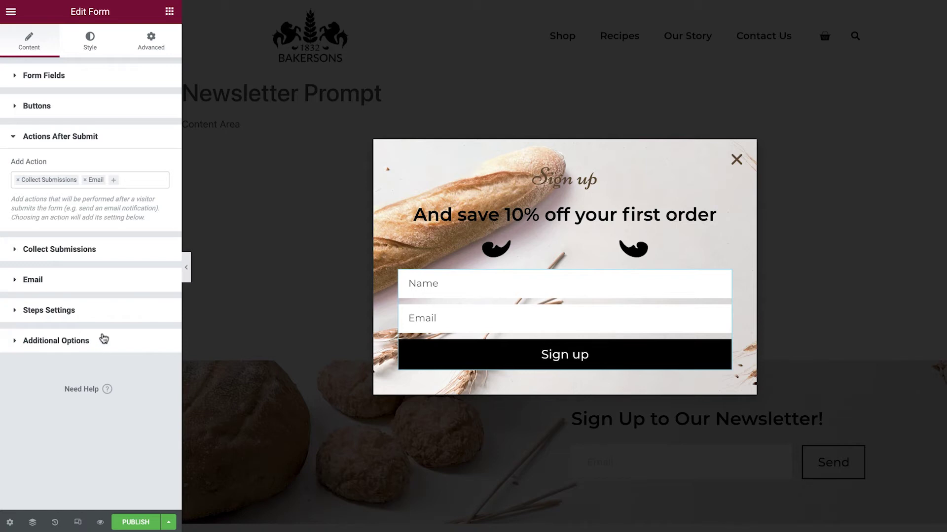
pyautogui.click(114, 181)
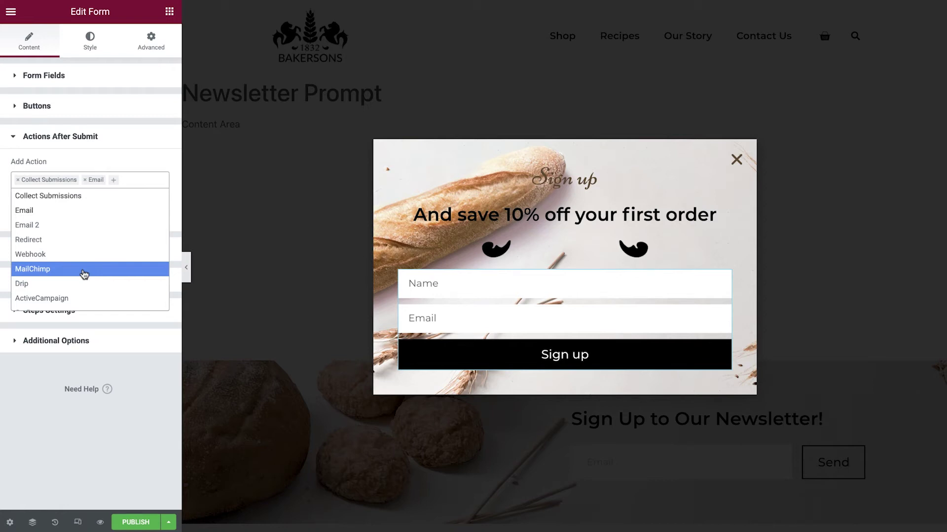
pyautogui.scroll(-3, 84, 273)
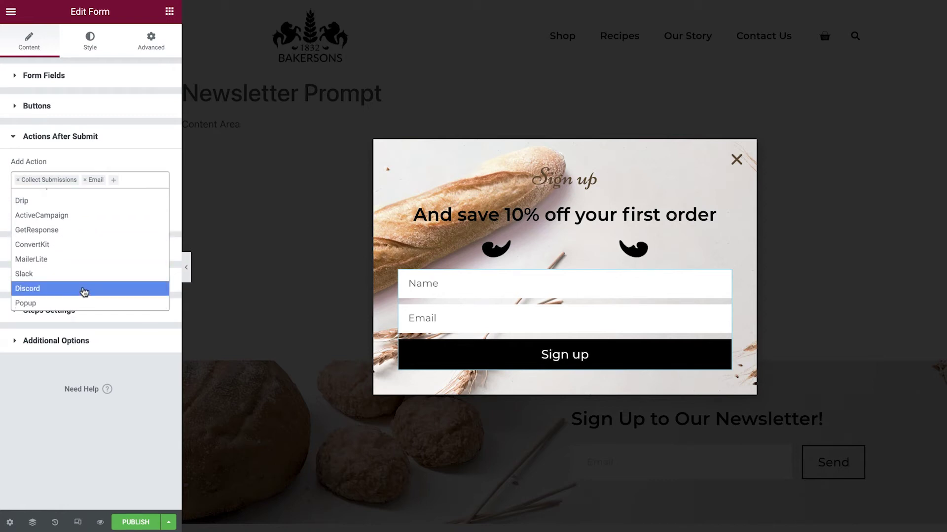
pyautogui.click(84, 305)
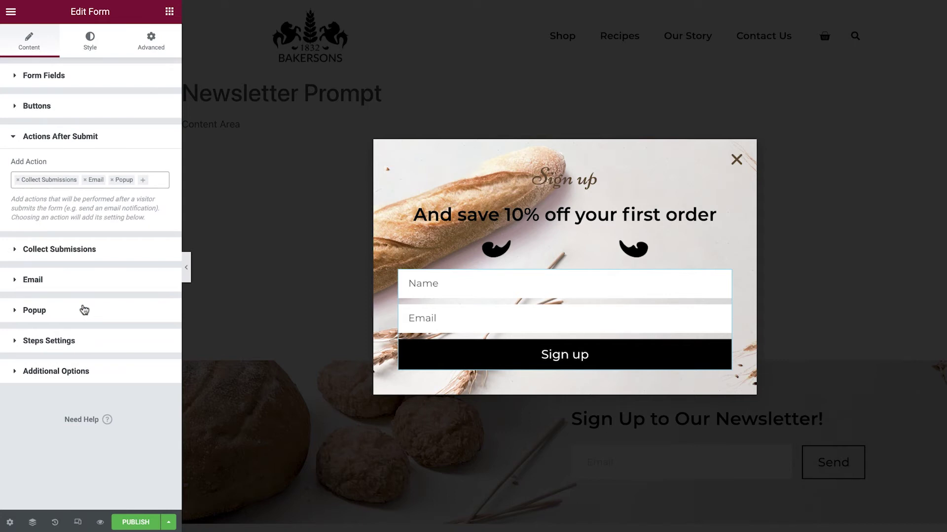
# Clear the default recipient address in the form's Email action settings.
pyautogui.click(84, 253)
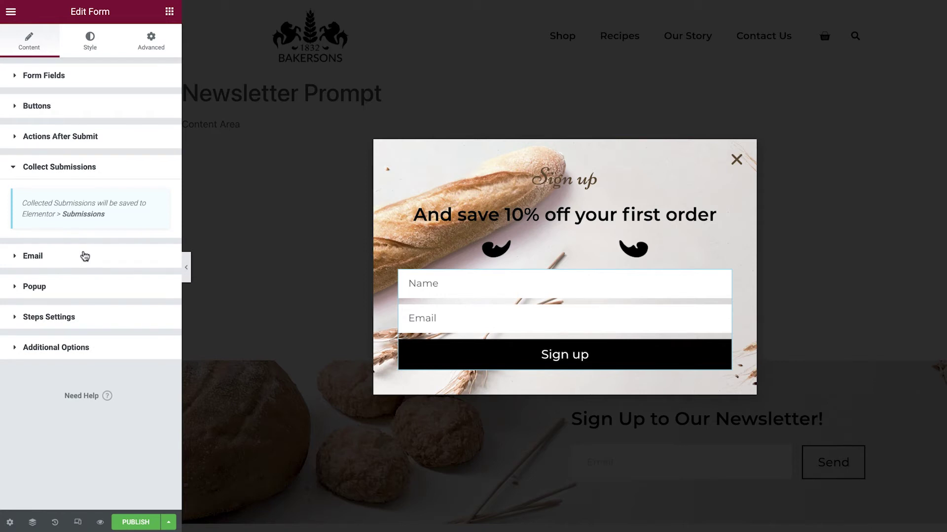
pyautogui.click(85, 256)
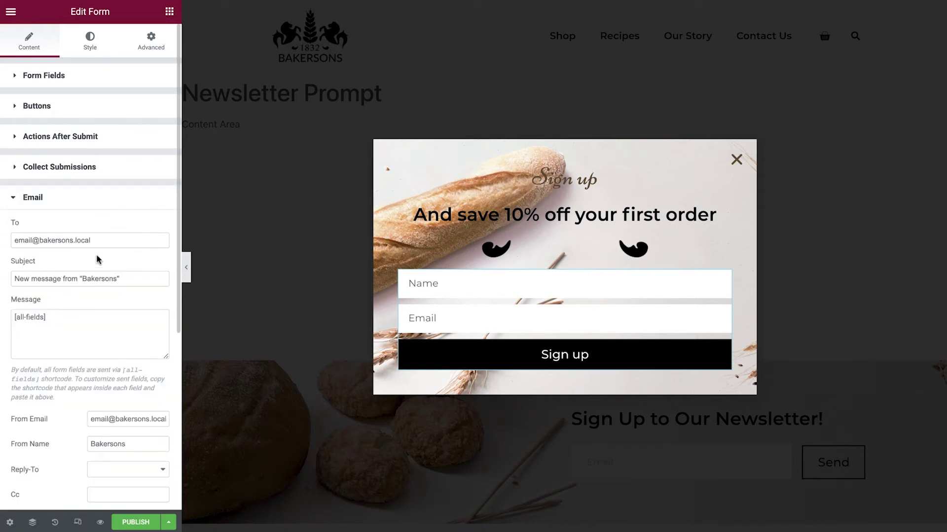
pyautogui.click(105, 242)
pyautogui.hotkey('ctrl', 'a')
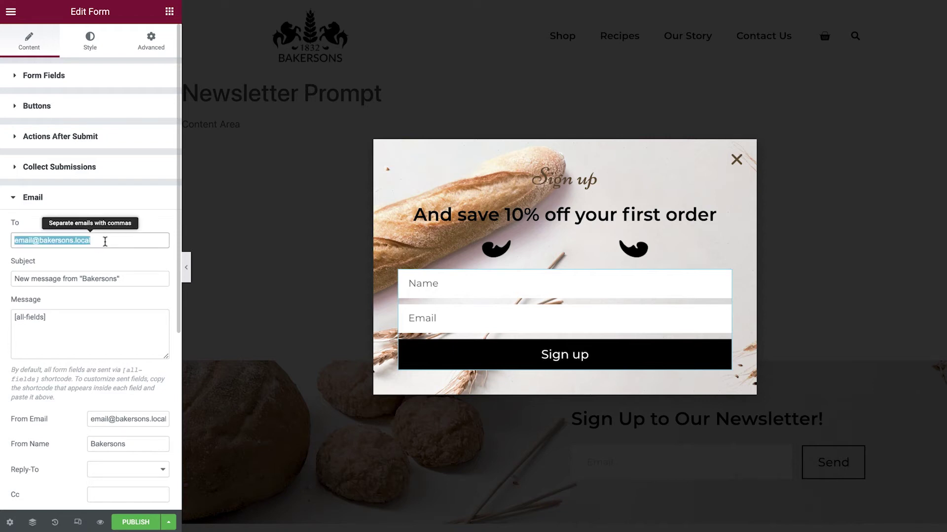
pyautogui.press('BackSpace')
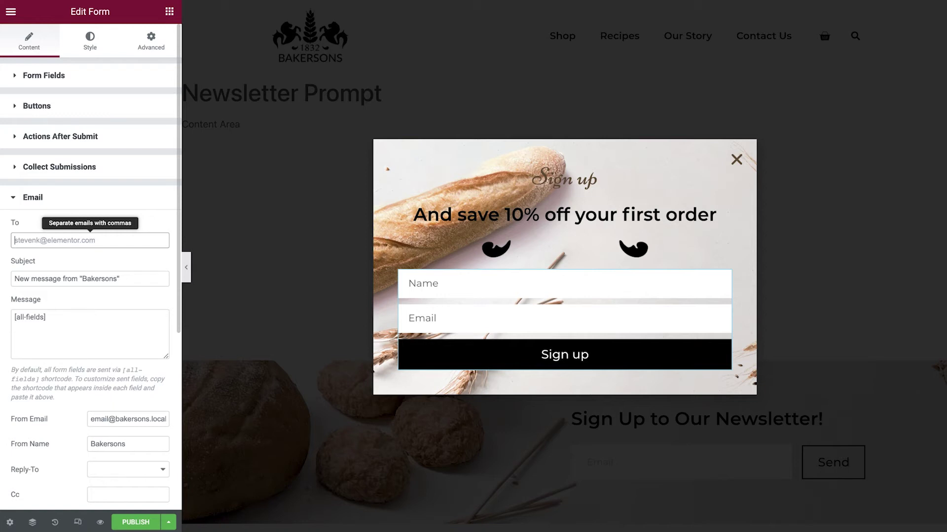
# Copy the shortcode of the form's Email field and set it as the notification email's recipient: [field id="email"].
pyautogui.click(113, 81)
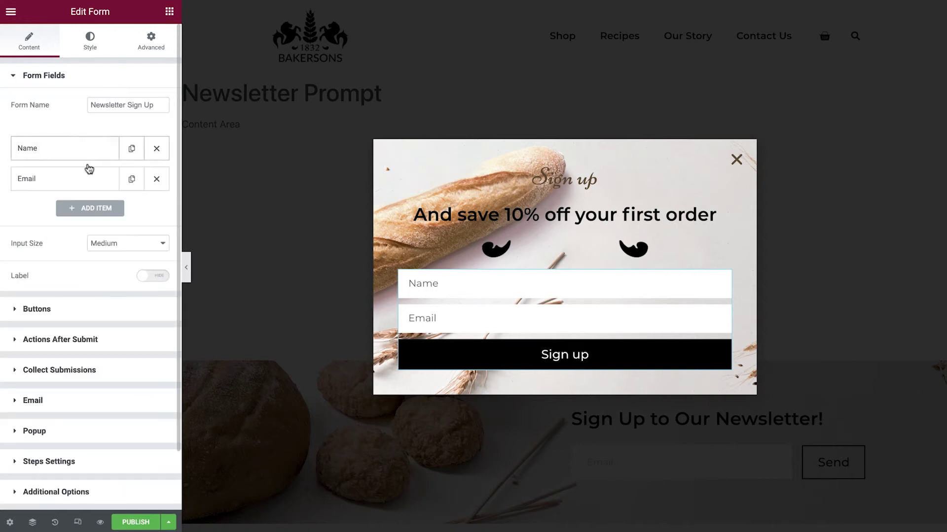
pyautogui.click(86, 182)
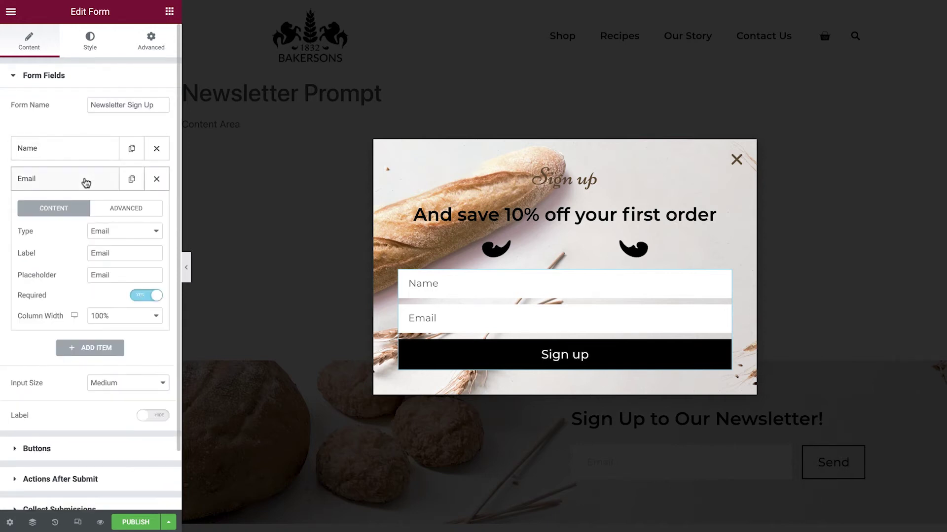
pyautogui.click(115, 208)
pyautogui.click(143, 308)
pyautogui.hotkey('ctrl', 'c')
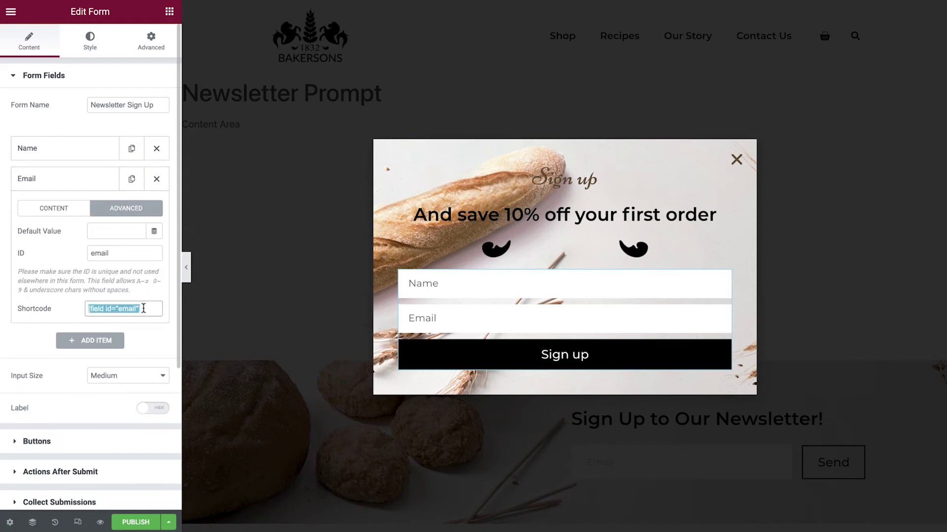
pyautogui.scroll(-3, 97, 451)
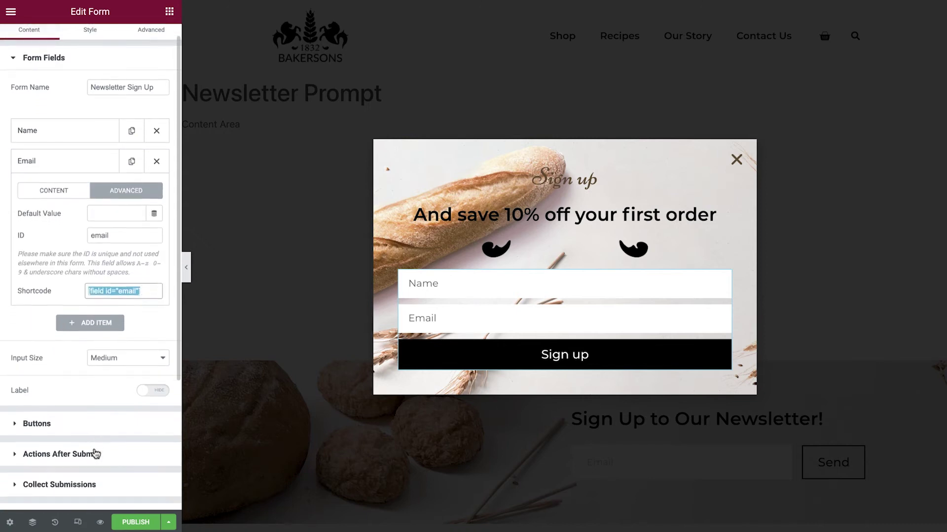
pyautogui.click(96, 453)
pyautogui.tripleClick(92, 240)
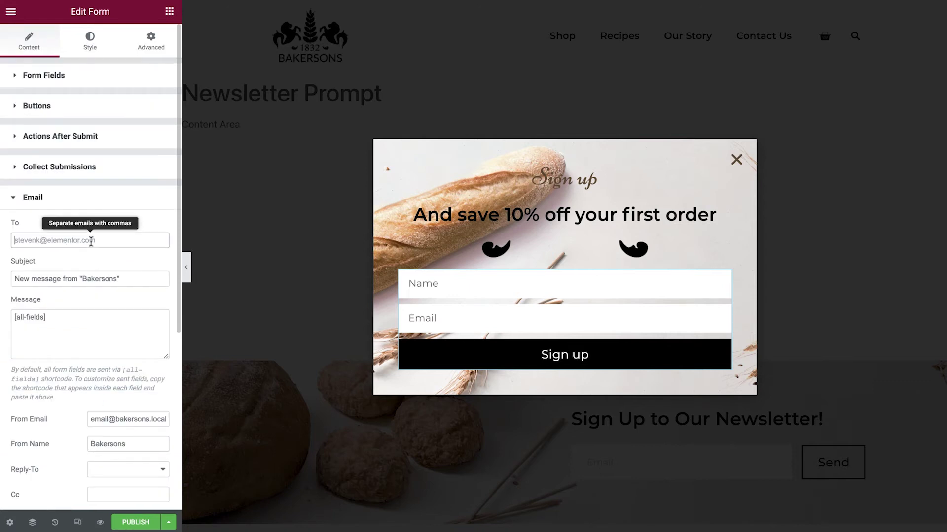
pyautogui.hotkey('ctrl', 'v')
# Set the email subject to "Thanks for signing up!" and replace the message with a thank-you note giving discount code F3FSCPC4.
pyautogui.tripleClick(111, 279)
pyautogui.write('Thanks for signin')
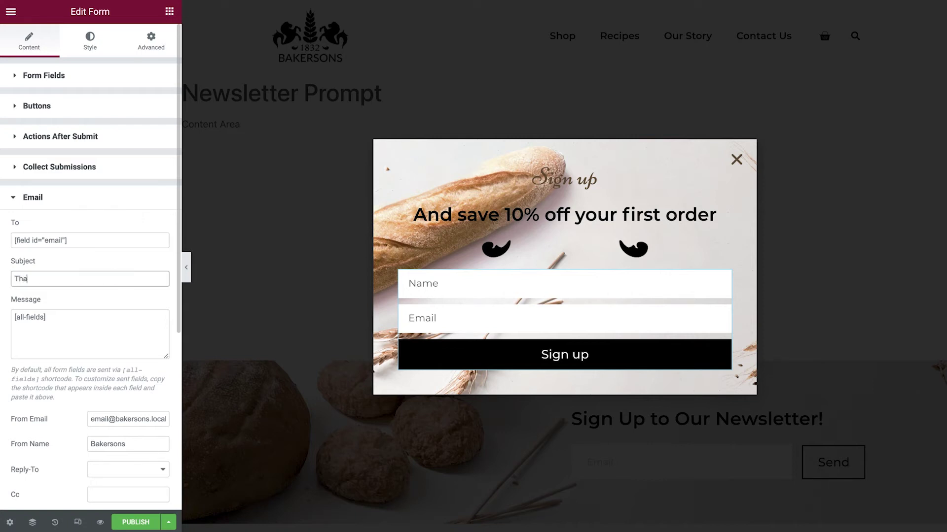
pyautogui.write('g up!')
pyautogui.tripleClick(91, 317)
pyautogui.hotkey('ctrl', 'v')
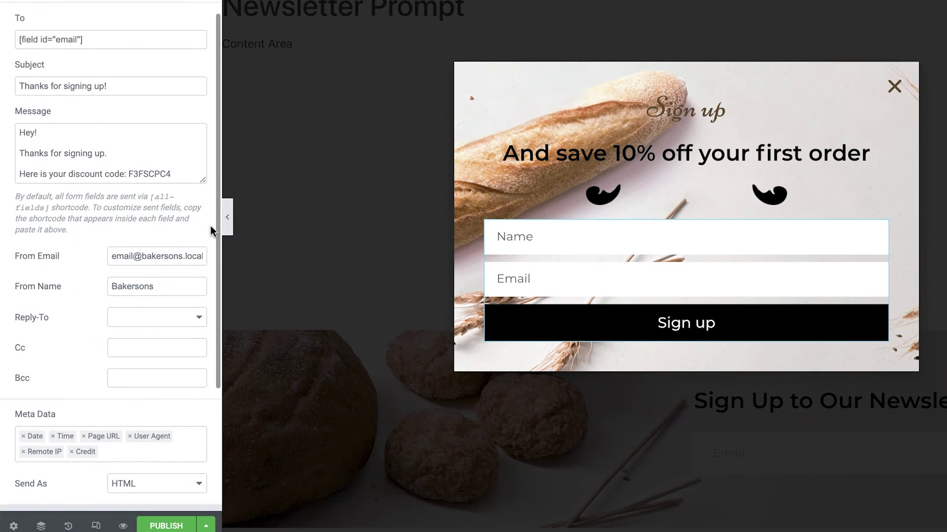
# Set the form's Popup action after submit to Close Popup.
pyautogui.scroll(-1, 211, 225)
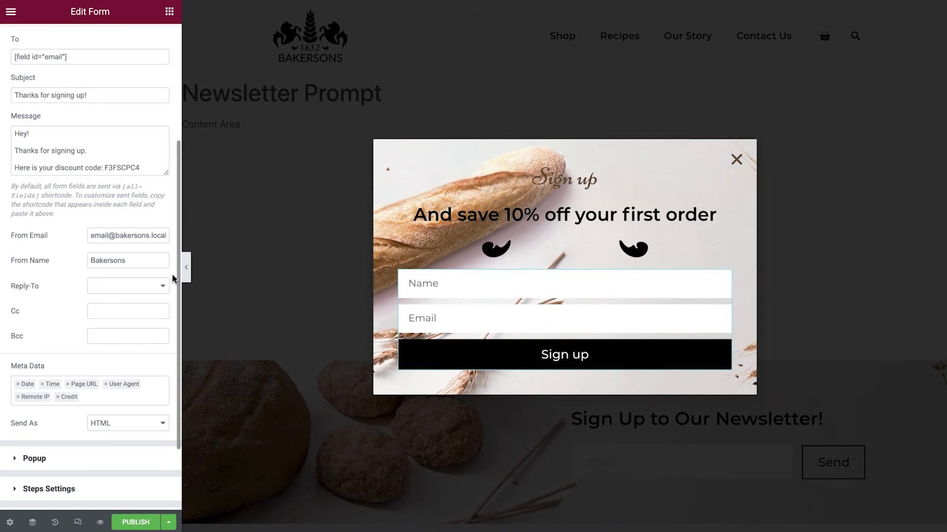
pyautogui.click(87, 459)
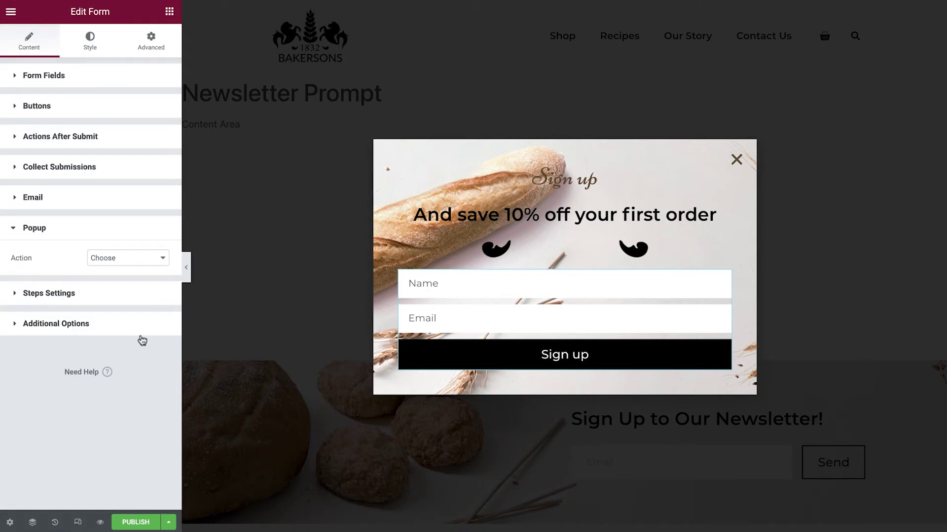
pyautogui.click(162, 259)
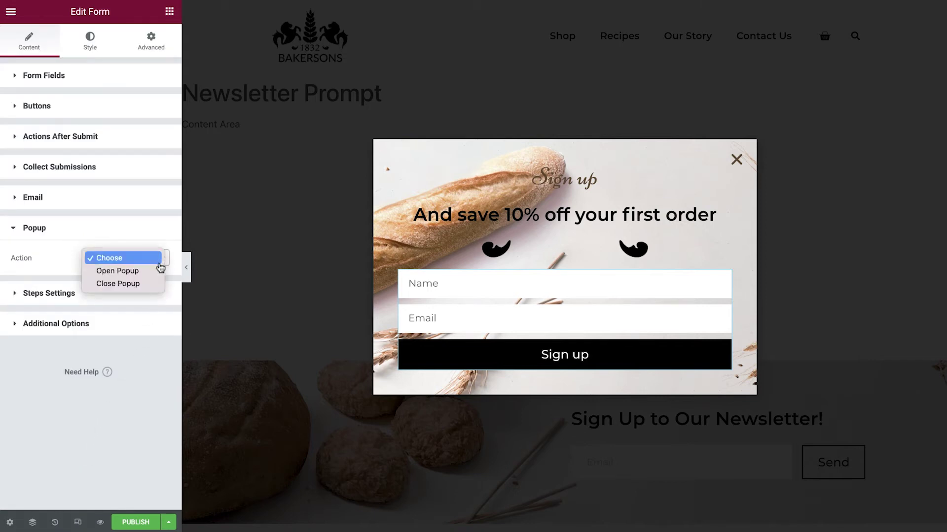
pyautogui.click(145, 286)
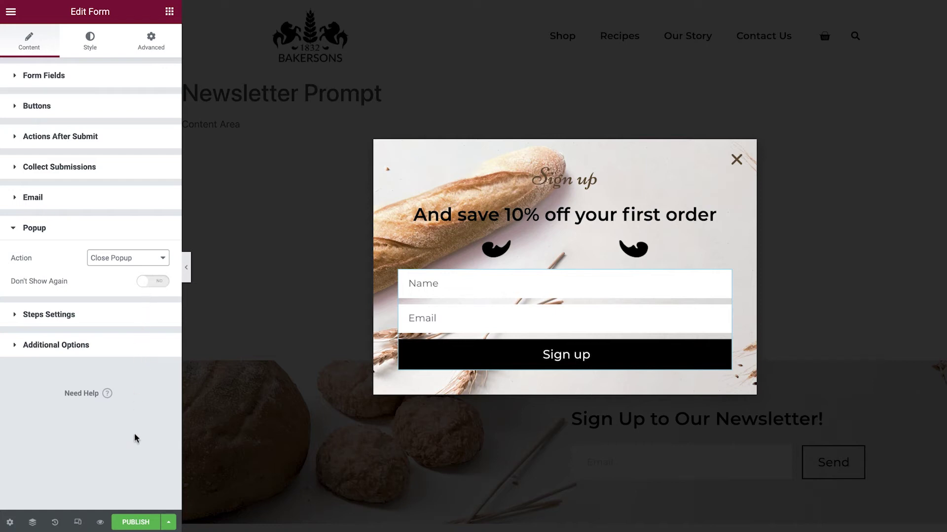
# Start publishing the popup, including the Entire Site as display condition and triggering it On Page Load within 3 seconds.
pyautogui.click(135, 522)
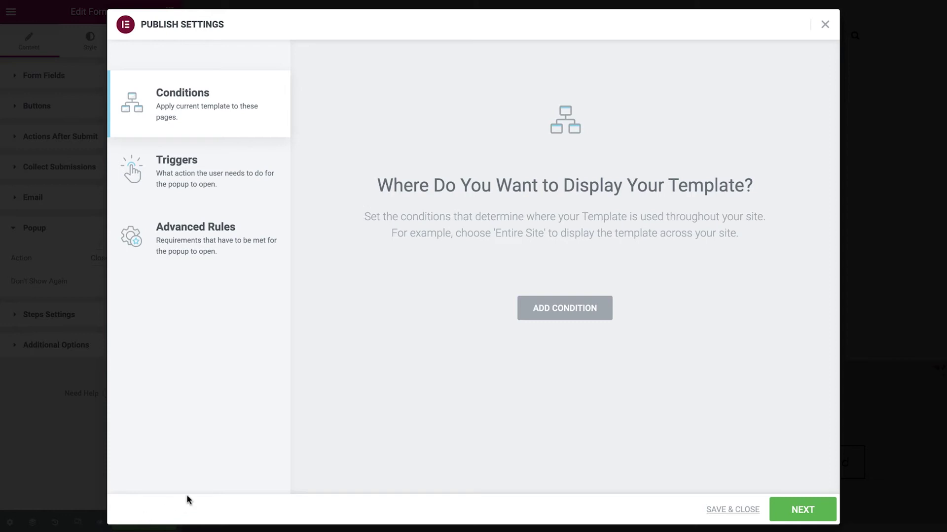
pyautogui.click(586, 316)
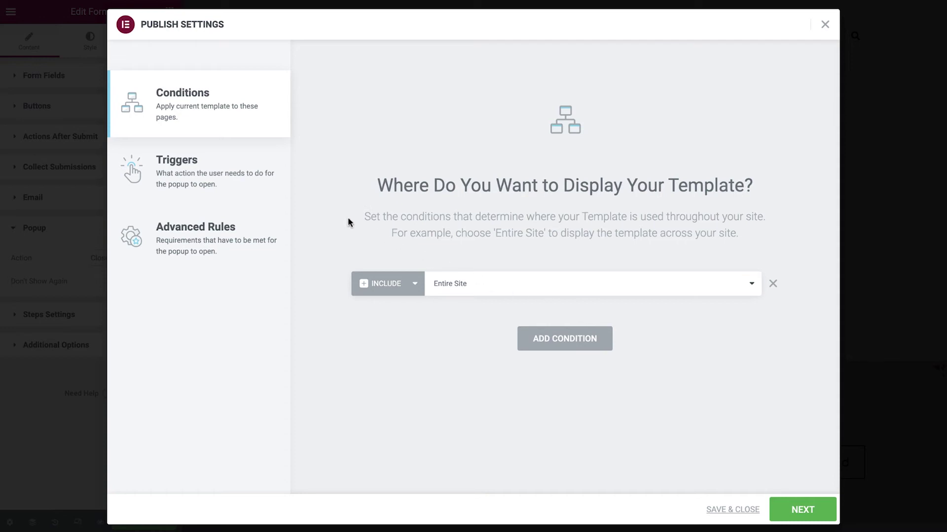
pyautogui.click(245, 178)
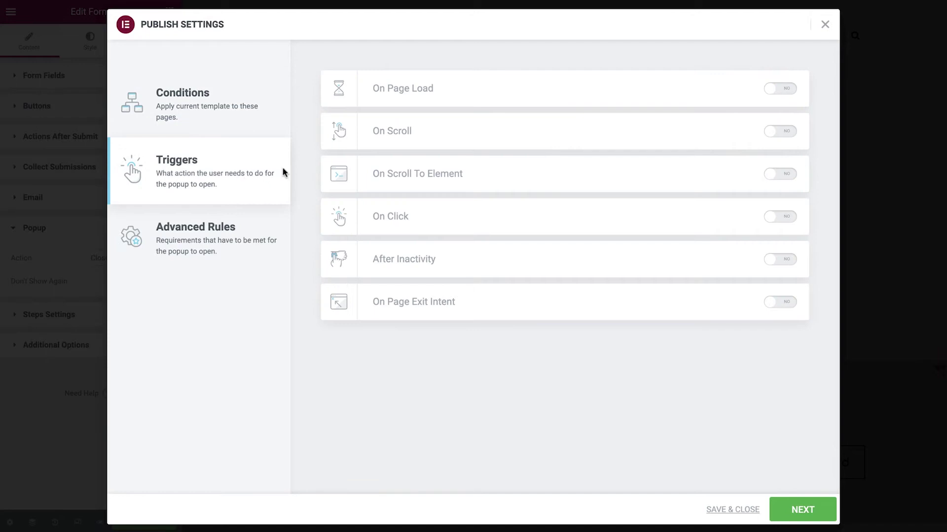
pyautogui.click(778, 90)
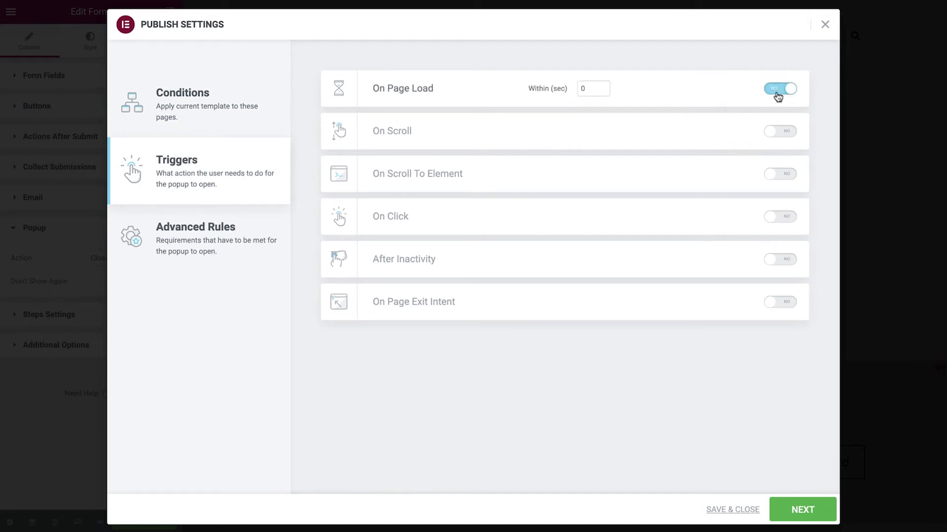
pyautogui.doubleClick(589, 89)
pyautogui.write('3')
# Enable the advanced rule Show up to X times for the popup, and save the publish settings.
pyautogui.click(223, 238)
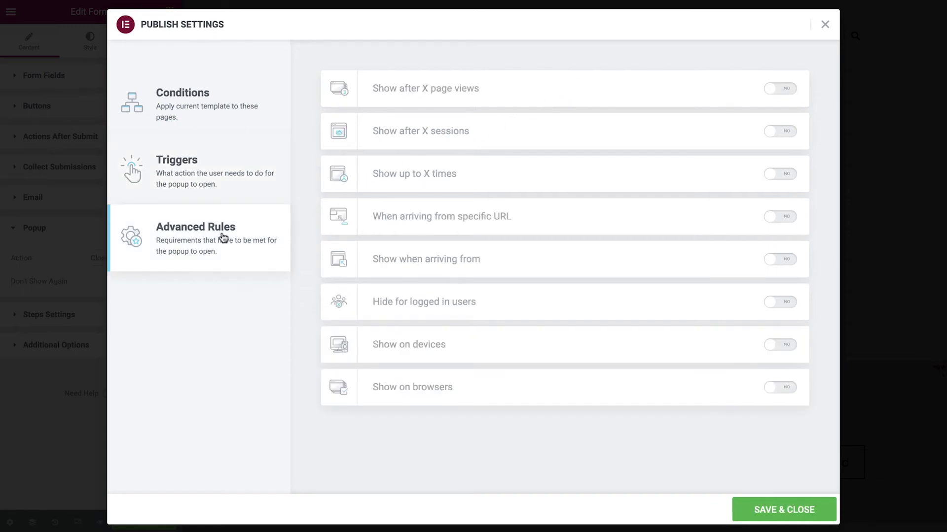
pyautogui.click(783, 179)
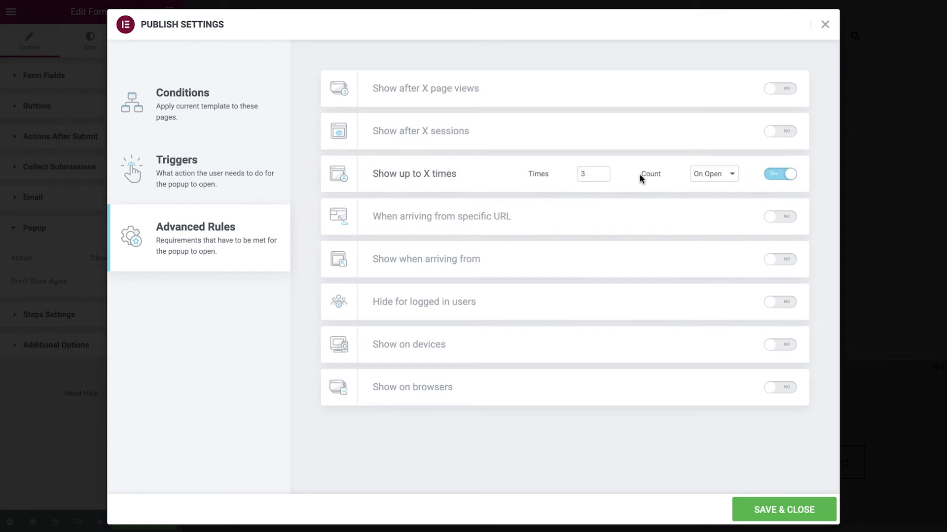
pyautogui.click(602, 176)
pyautogui.click(747, 509)
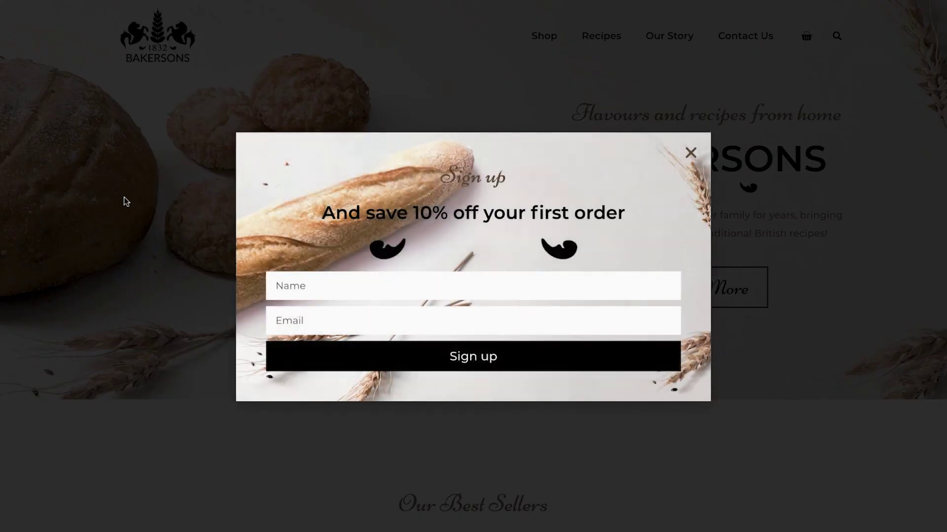
# Test the popup on the live home page by entering a full name and an e-mail address and submitting the form.
pyautogui.click(314, 285)
pyautogui.write('John Smith')
pyautogui.click(276, 320)
pyautogui.write('test@test.com')
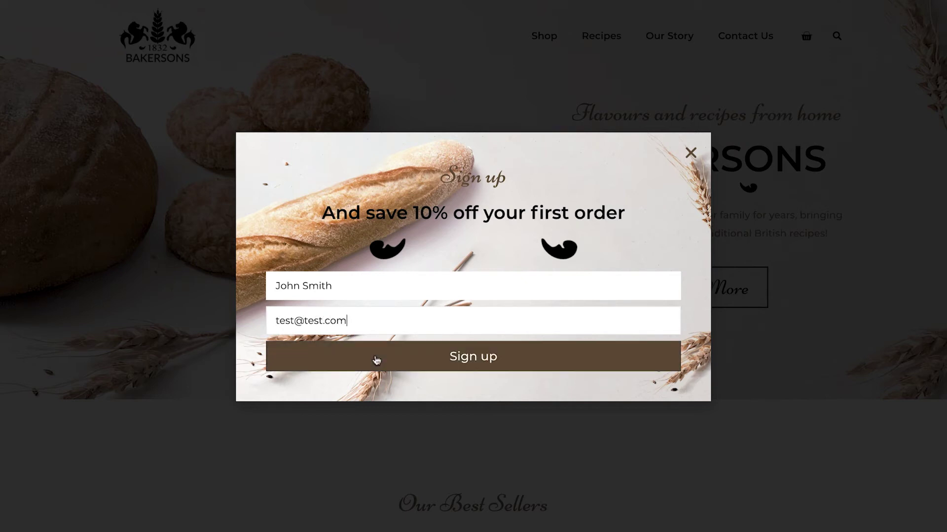
pyautogui.click(376, 359)
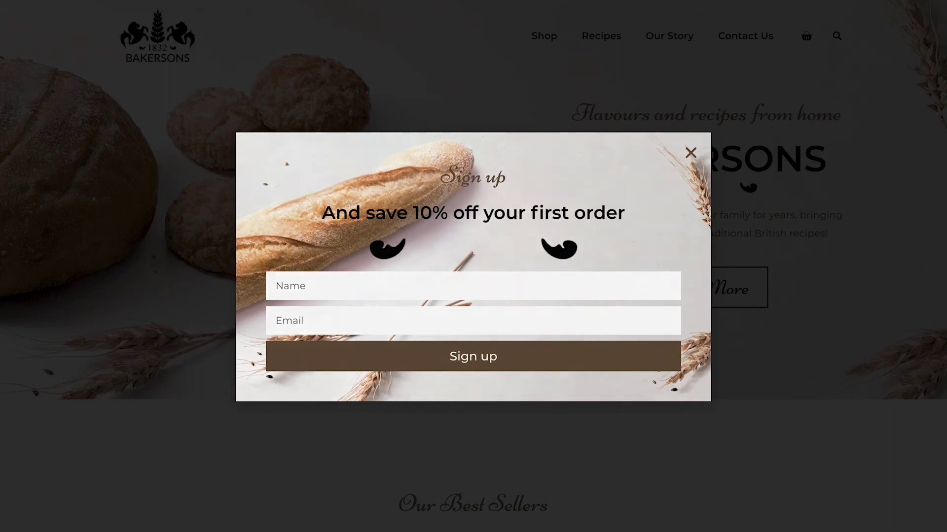
# Look through the Bakersons home page from the hero section down to the bakery reviews.
pyautogui.scroll(-6, 474, 267)
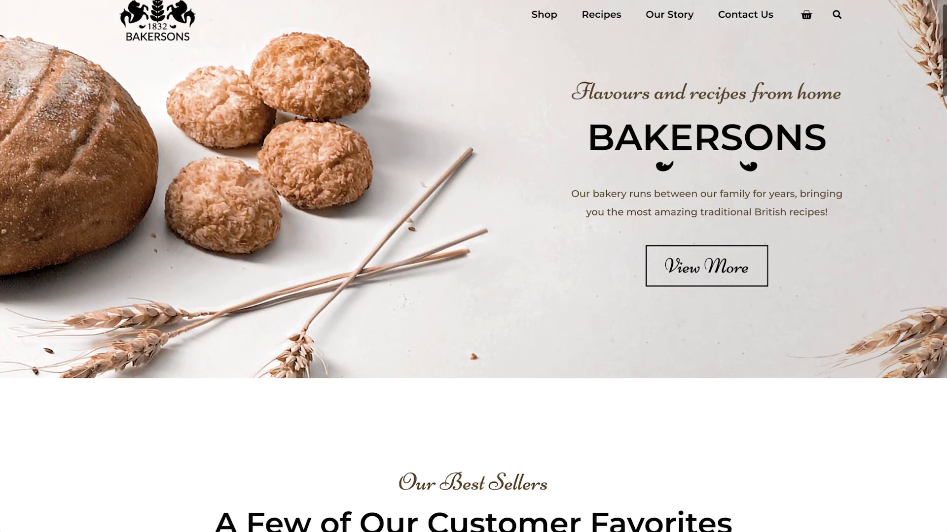
pyautogui.scroll(-8, 473, 266)
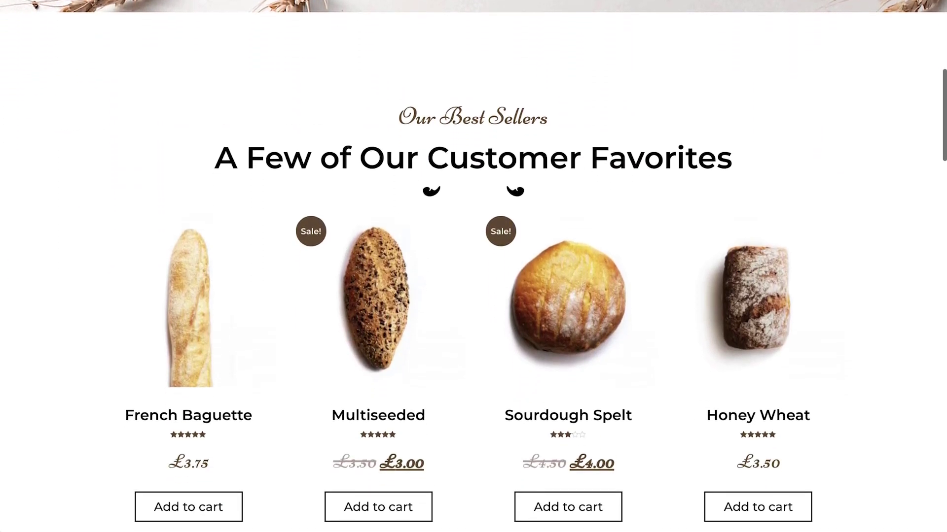
pyautogui.scroll(-7, 473, 266)
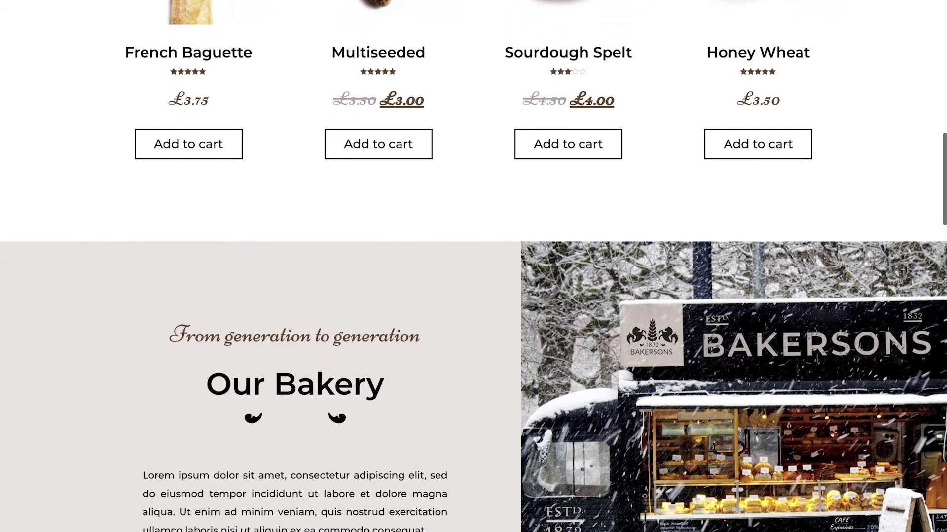
pyautogui.scroll(-7, 474, 266)
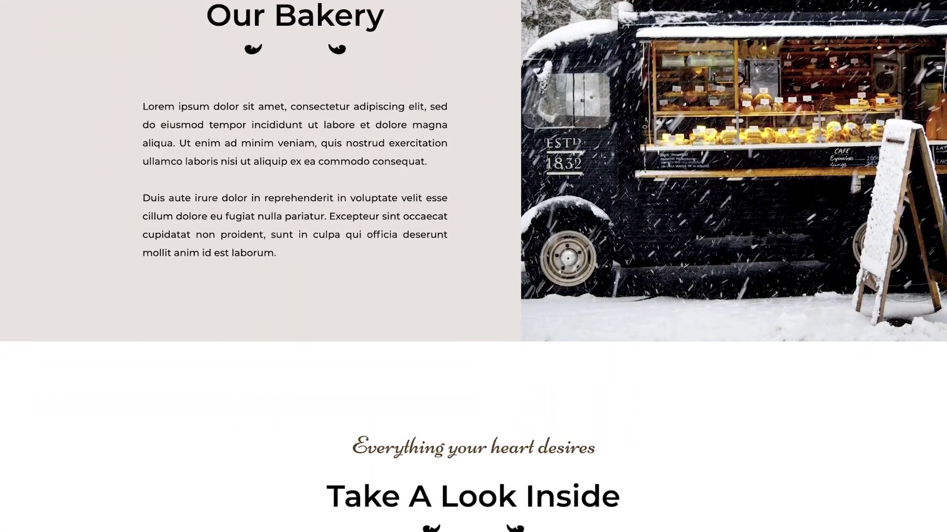
pyautogui.scroll(-7, 473, 266)
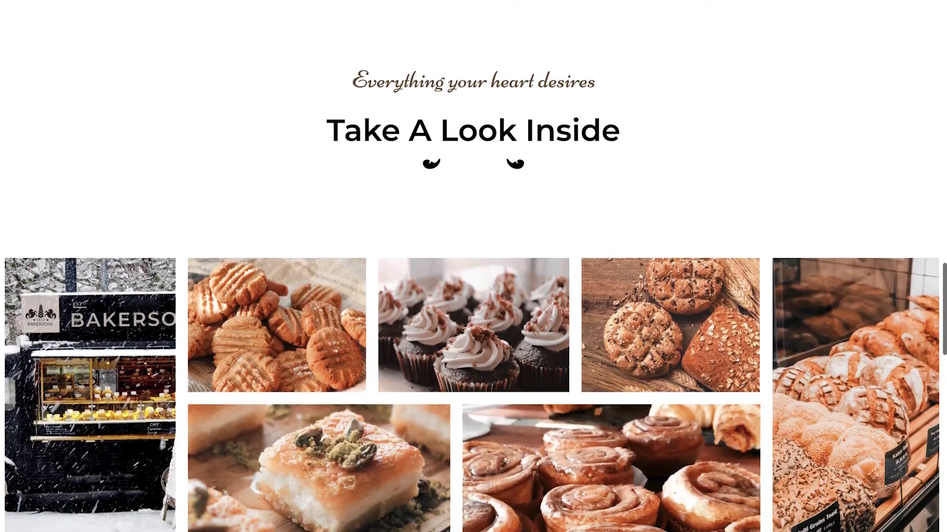
pyautogui.scroll(-6, 474, 266)
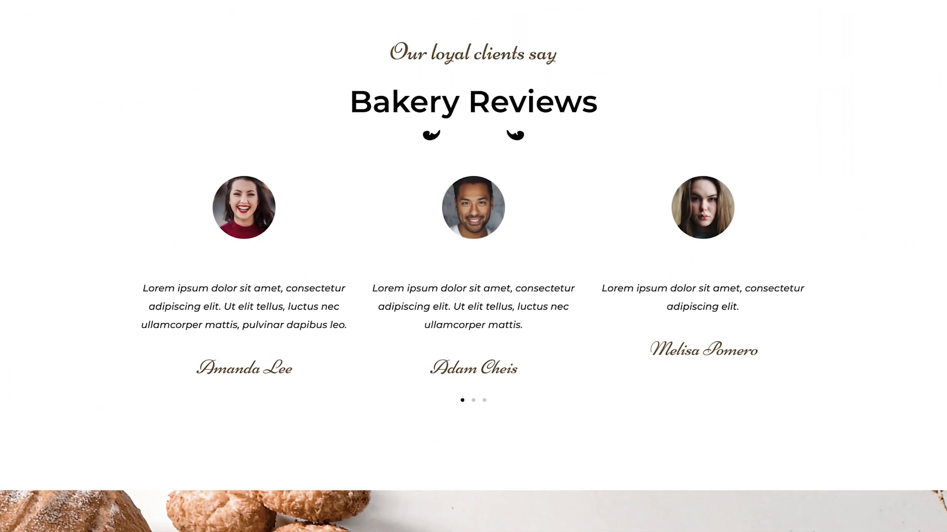
# Look back through the Bakersons home page from the bakery reviews up to the hero, including the best sellers section.
pyautogui.scroll(7, 474, 266)
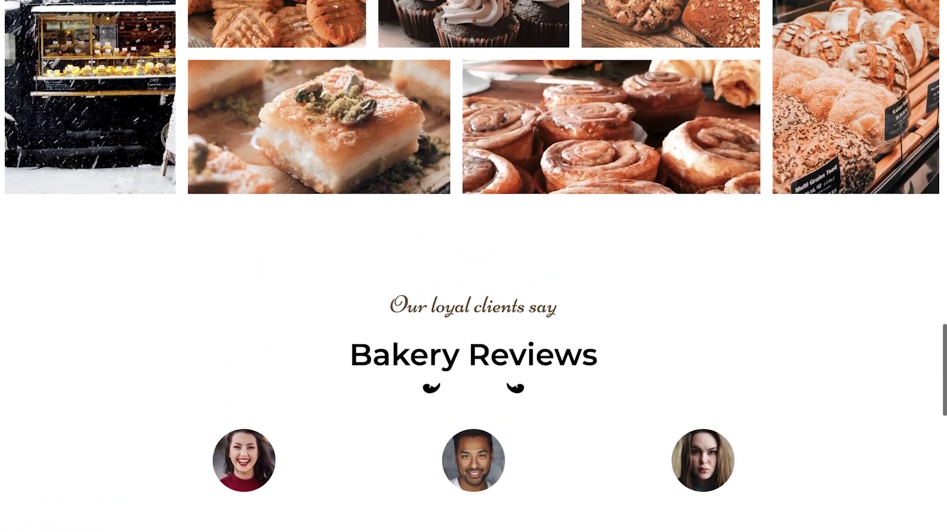
pyautogui.scroll(7, 473, 266)
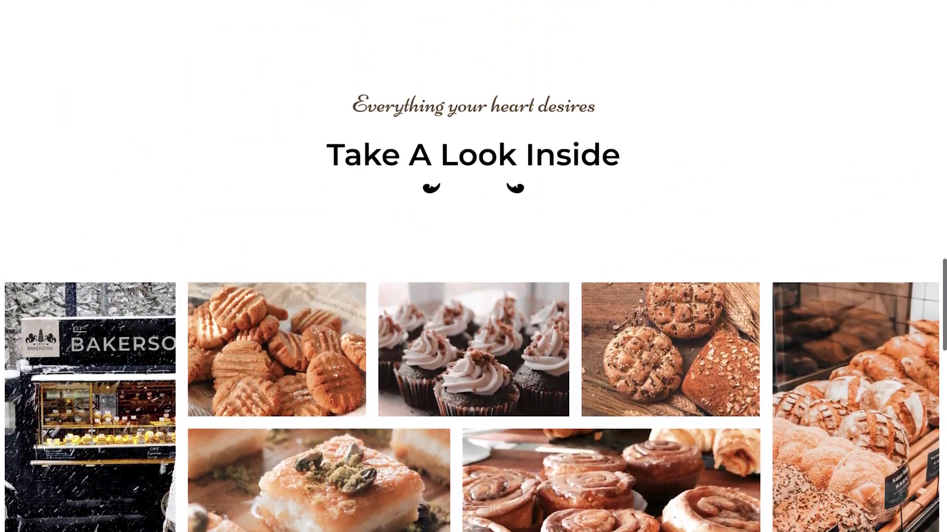
pyautogui.scroll(7, 473, 267)
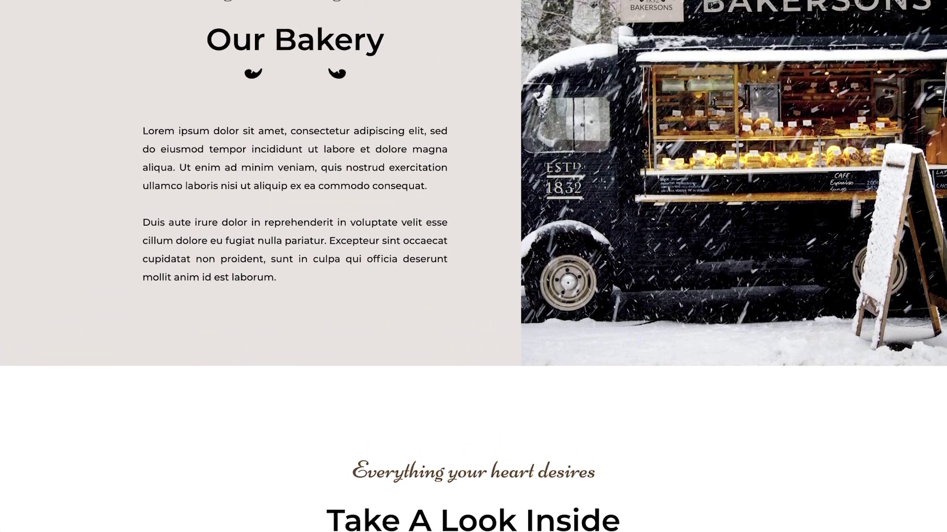
pyautogui.scroll(7, 473, 266)
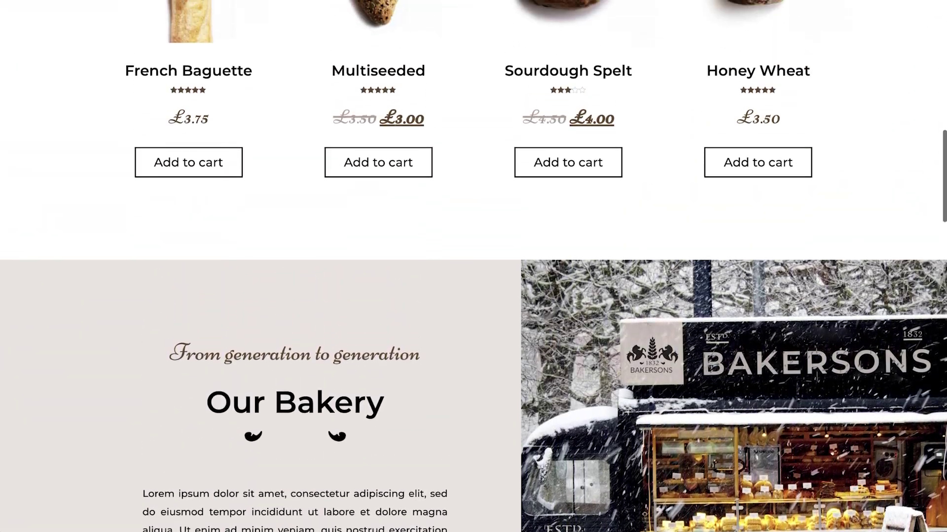
pyautogui.scroll(7, 474, 266)
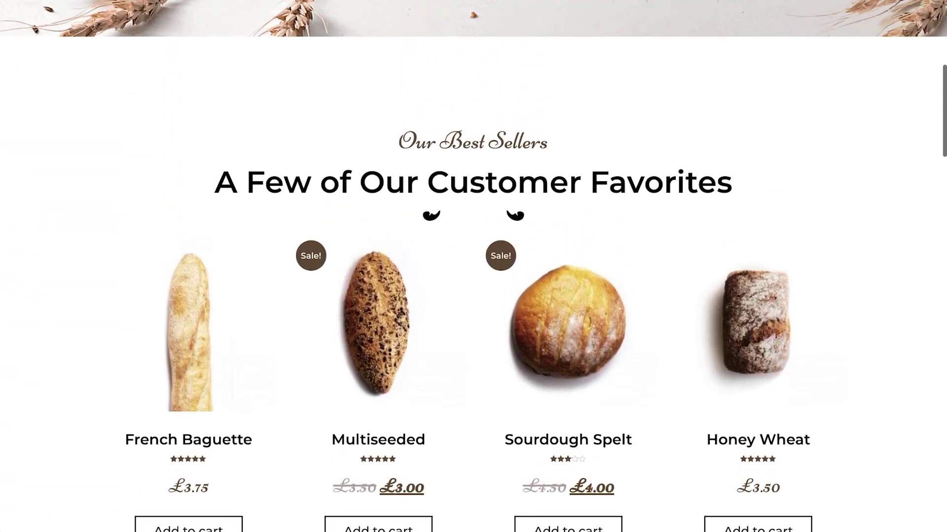
pyautogui.scroll(5, 474, 266)
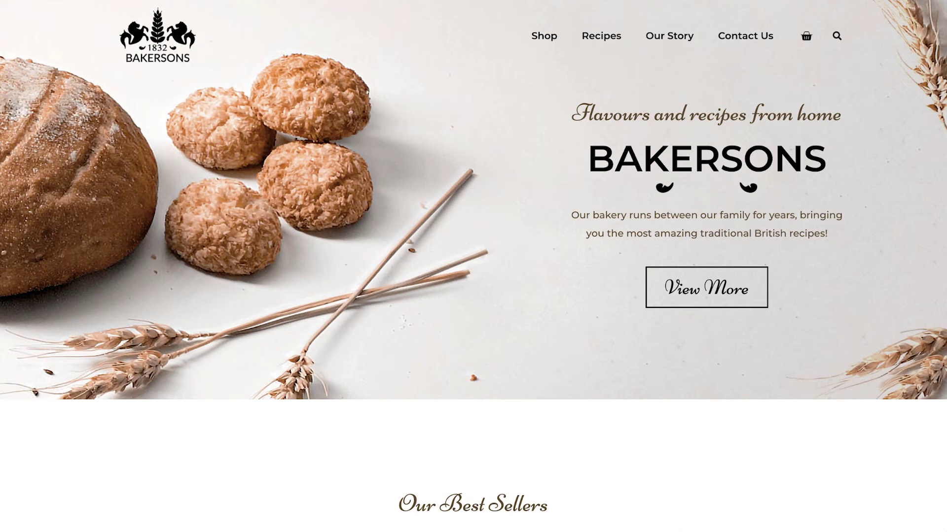
pyautogui.scroll(-6, 473, 266)
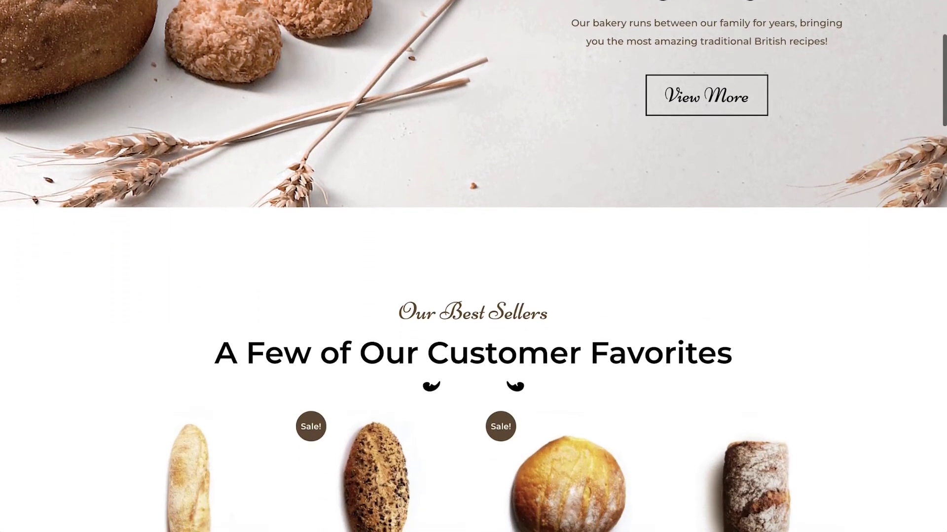
pyautogui.scroll(-4, 473, 266)
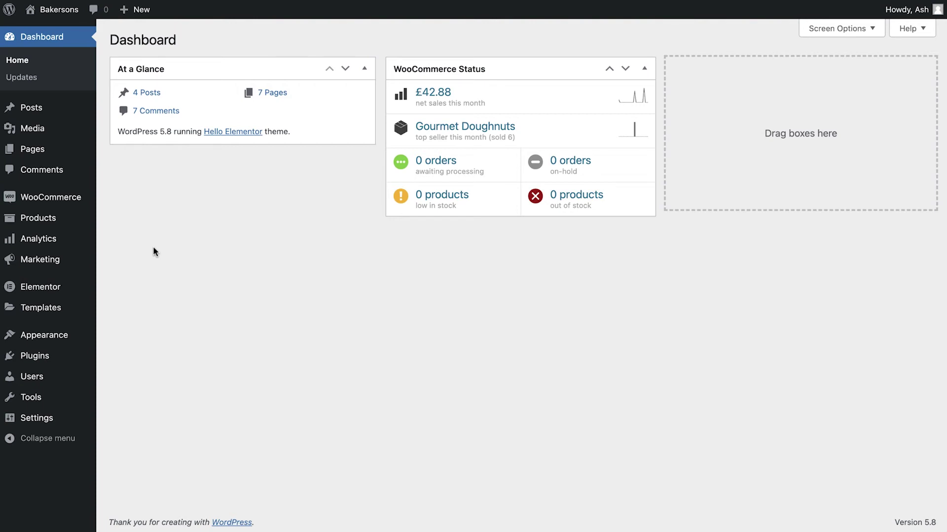
# Mark the French Baguette as a featured product in the list of all WooCommerce products.
pyautogui.moveTo(81, 225)
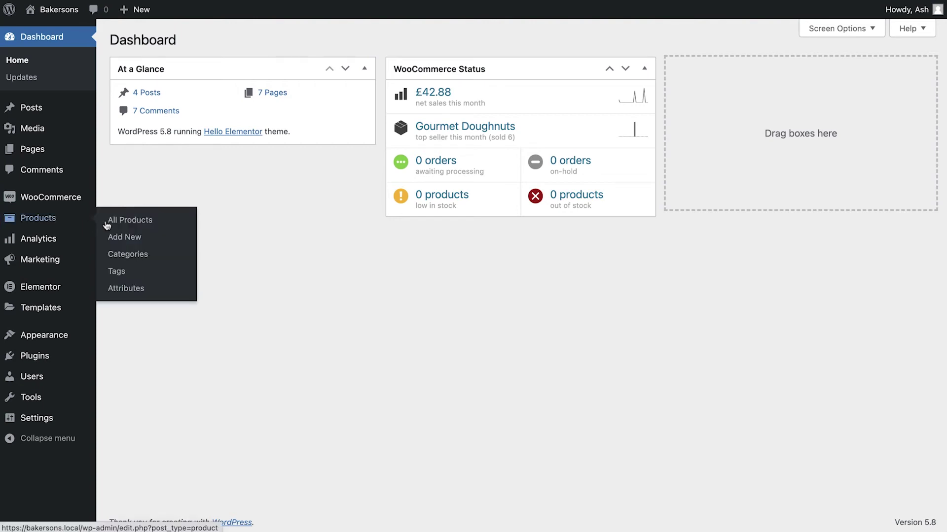
pyautogui.click(139, 225)
pyautogui.scroll(-2, 102, 266)
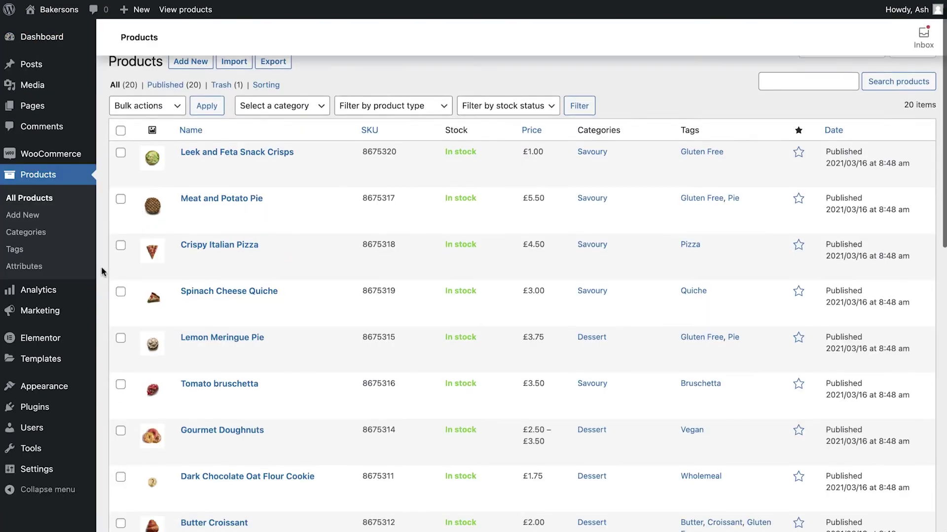
pyautogui.scroll(-6, 102, 268)
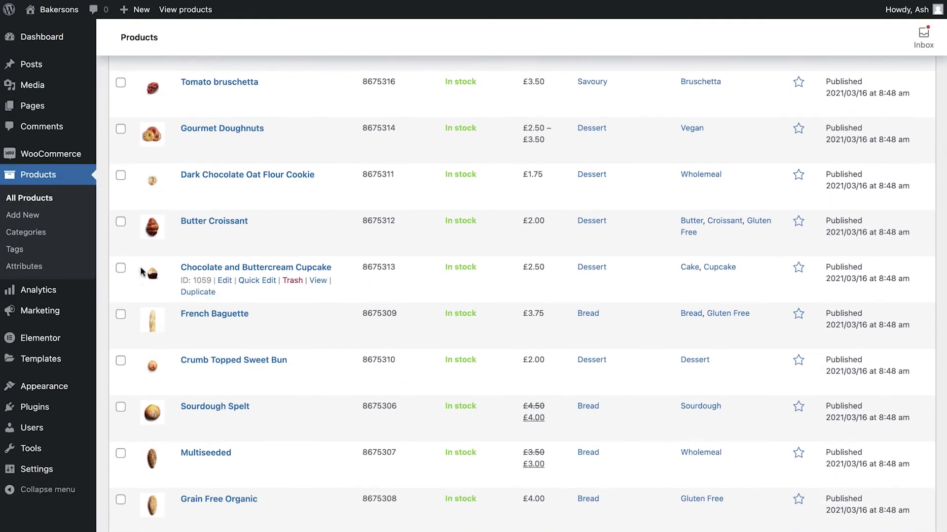
pyautogui.click(798, 316)
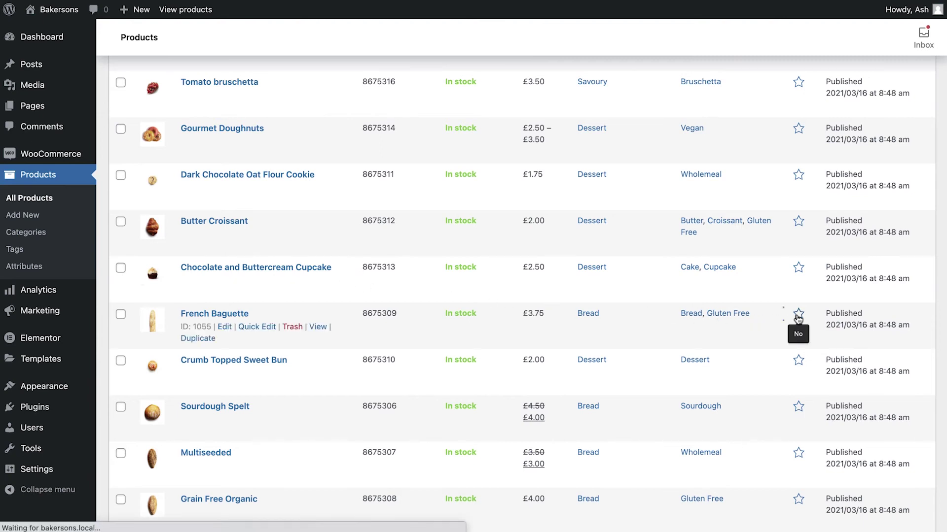
# Mark the Sourdough Spelt product as Featured through its Quick Edit settings and update it.
pyautogui.scroll(-8, 941, 378)
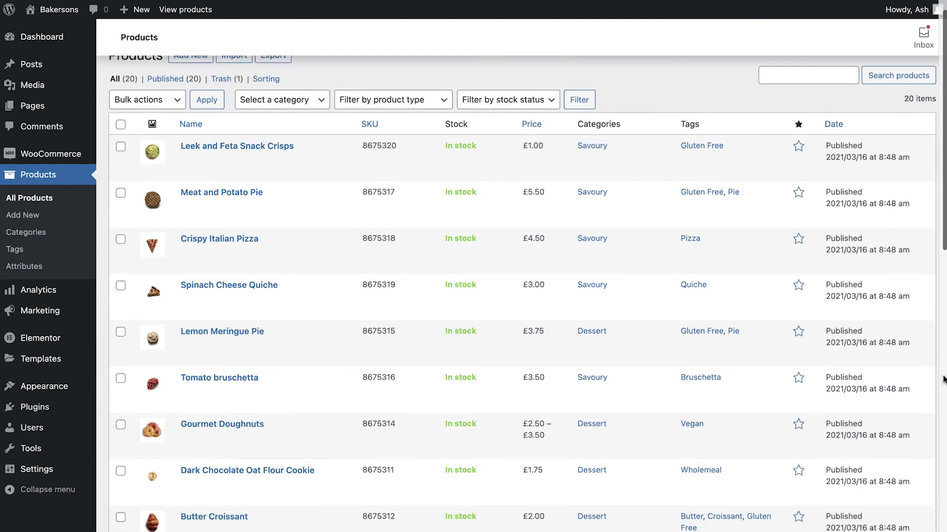
pyautogui.scroll(-1, 942, 379)
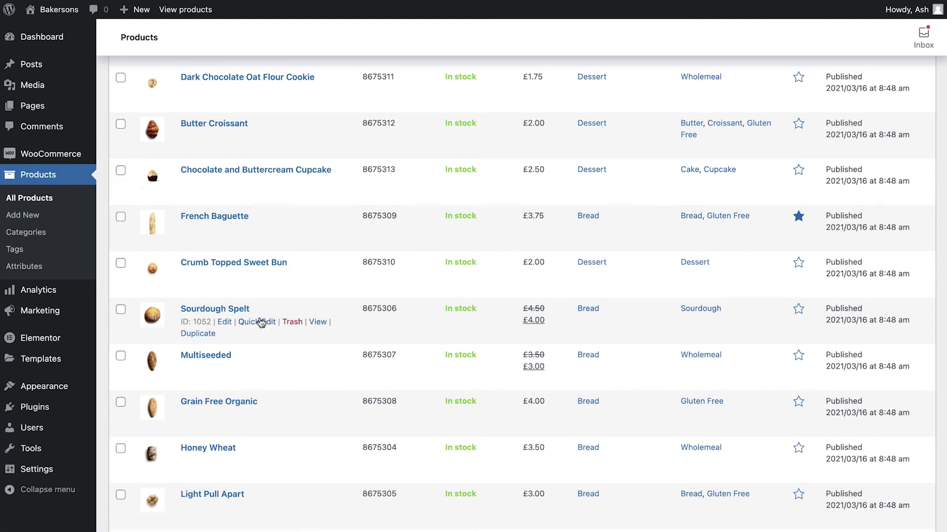
pyautogui.click(256, 322)
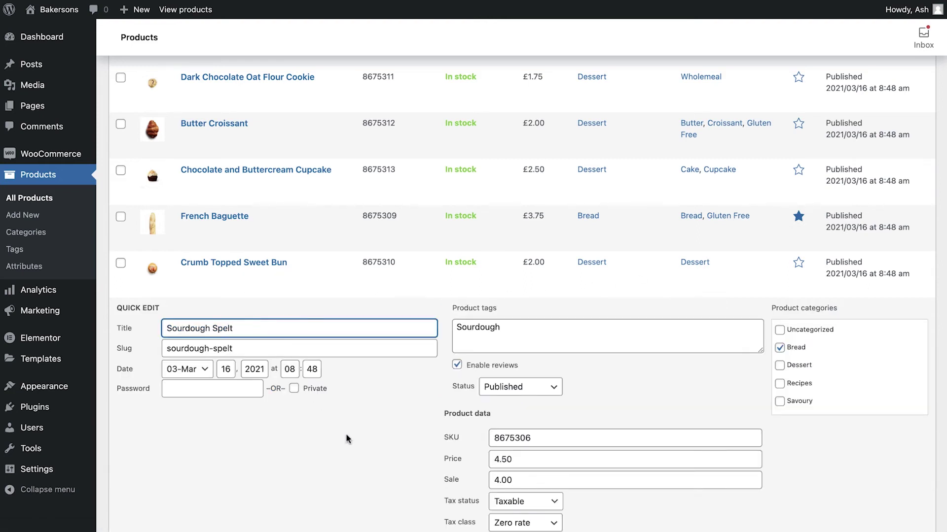
pyautogui.scroll(-5, 345, 433)
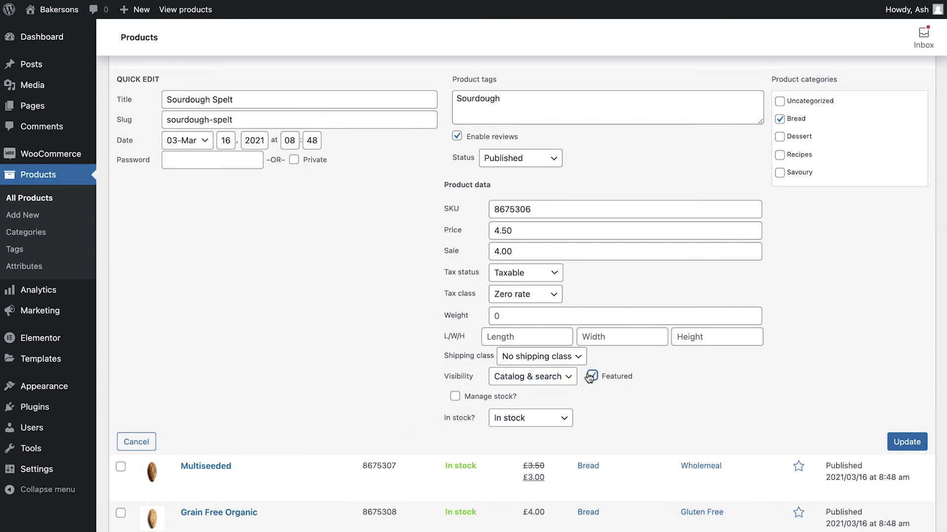
pyautogui.click(909, 445)
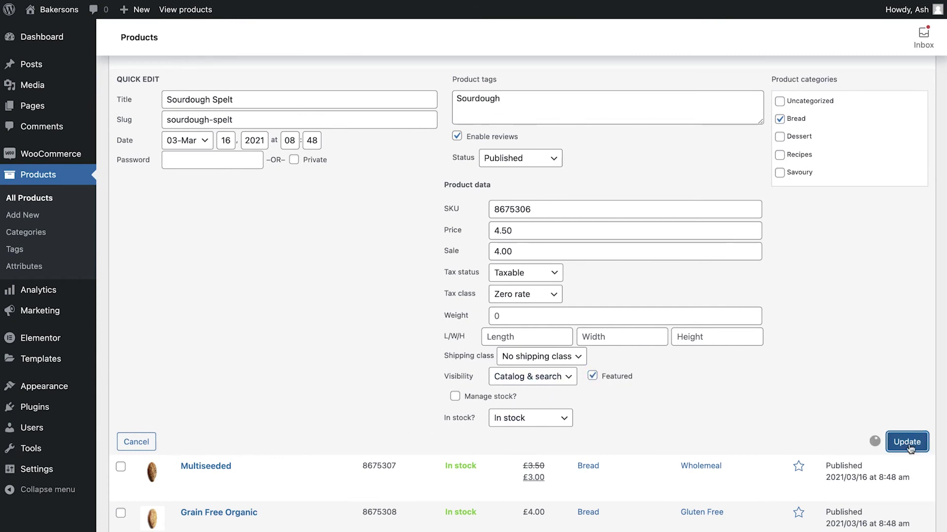
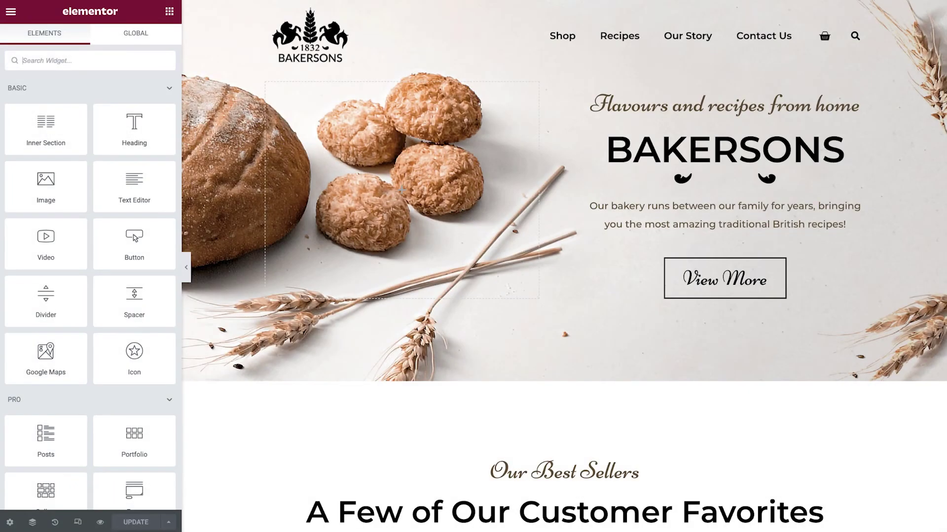
# Add a Products widget below the heading "A Few of Our Customer Favorites" on the home page in Elementor.
pyautogui.scroll(-6, 286, 214)
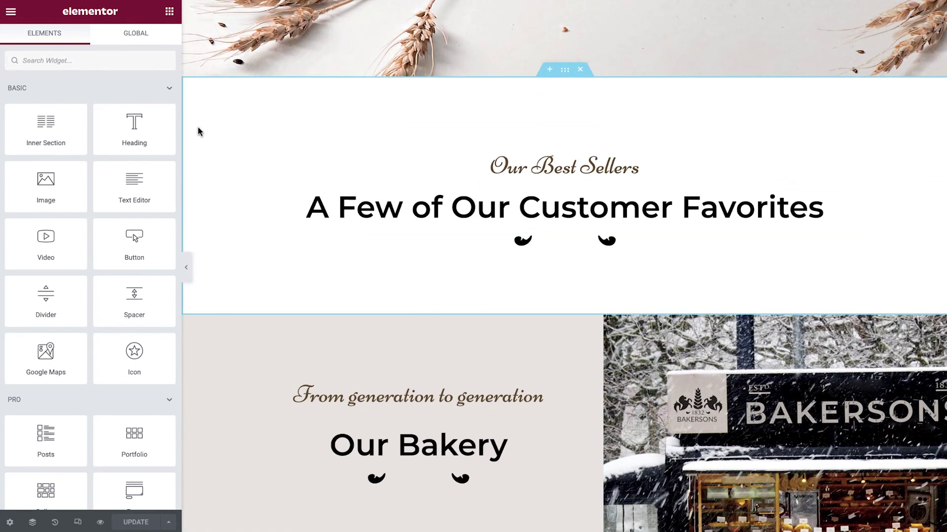
pyautogui.click(135, 61)
pyautogui.write('products')
pyautogui.moveTo(134, 276); pyautogui.dragTo(508, 248)
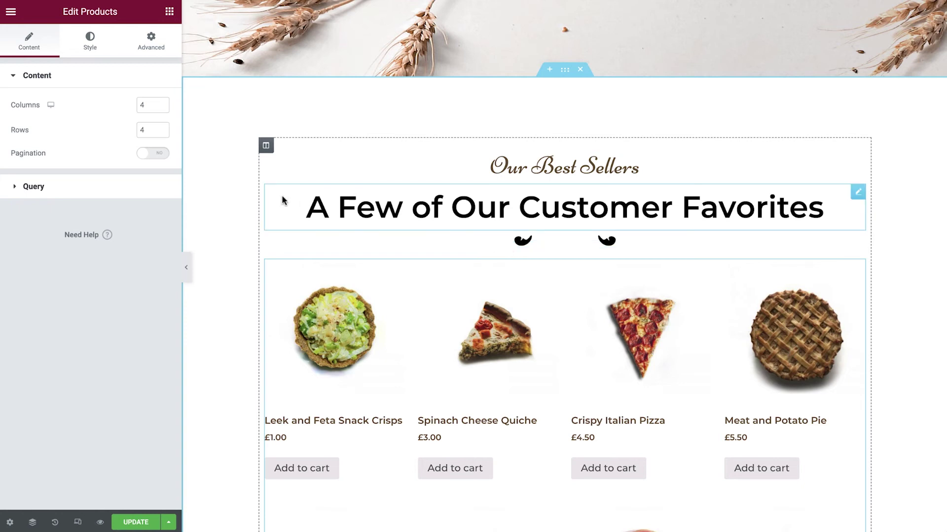
# Set the query source of the new Products widget to Featured.
pyautogui.click(151, 186)
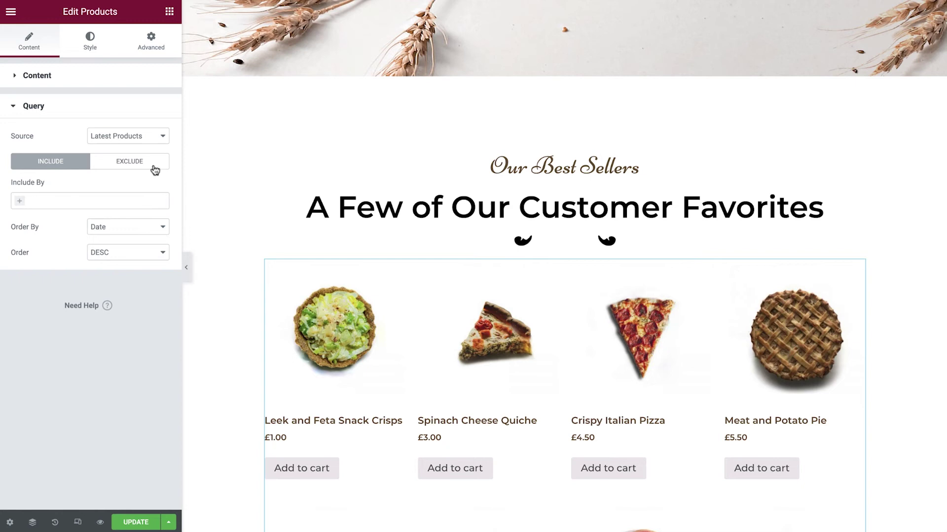
pyautogui.click(161, 140)
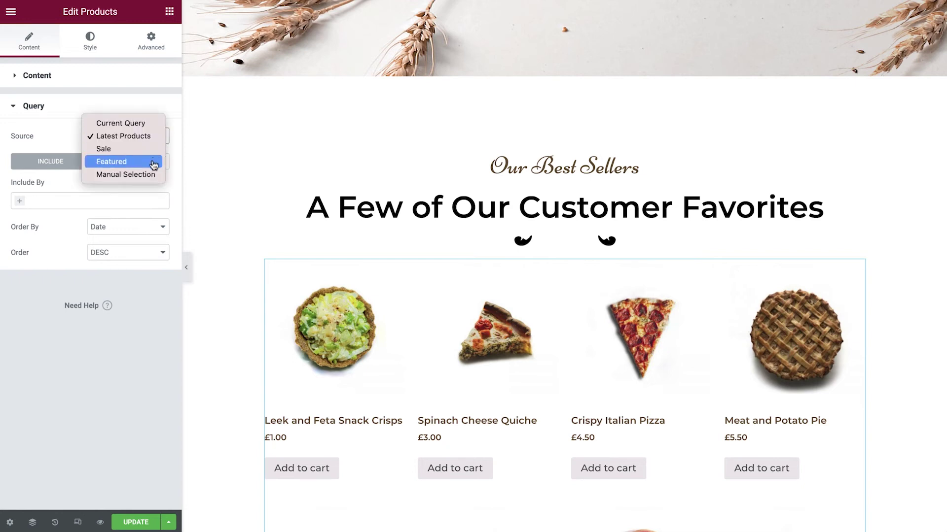
pyautogui.click(152, 162)
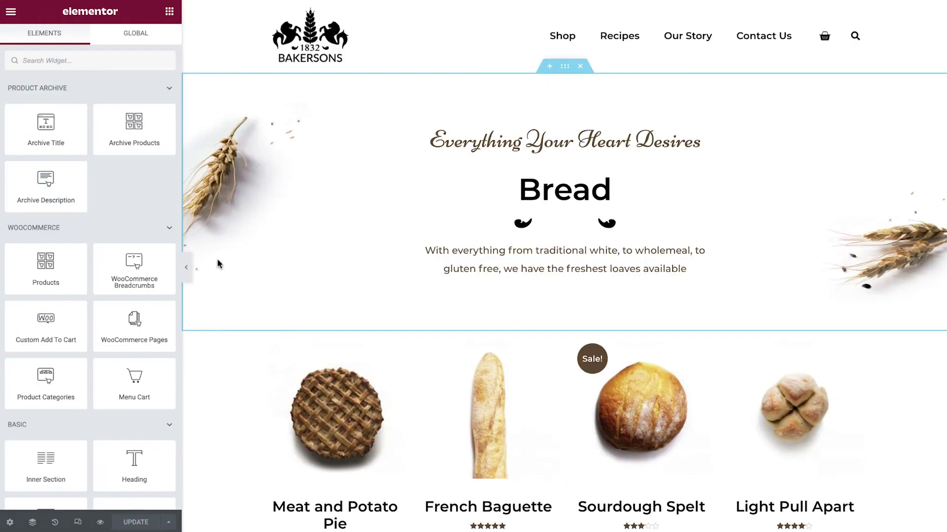
# Copy the Products widget from the Bread archive template and paste its style onto the home page's featured products.
pyautogui.scroll(-5, 219, 264)
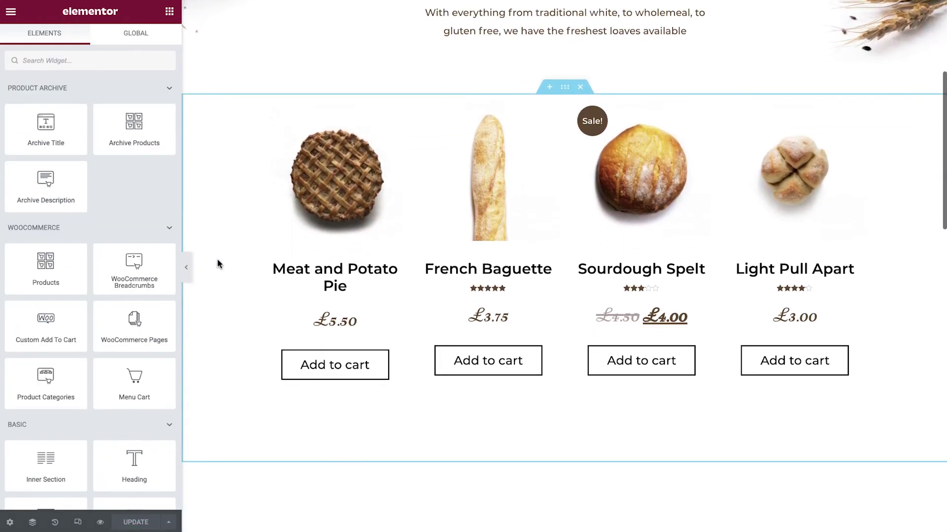
pyautogui.rightClick(339, 200)
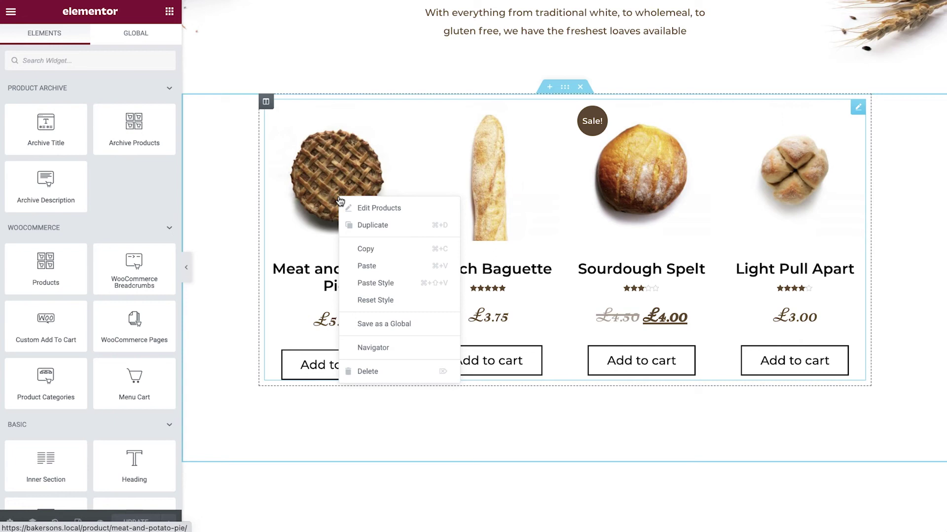
pyautogui.click(376, 249)
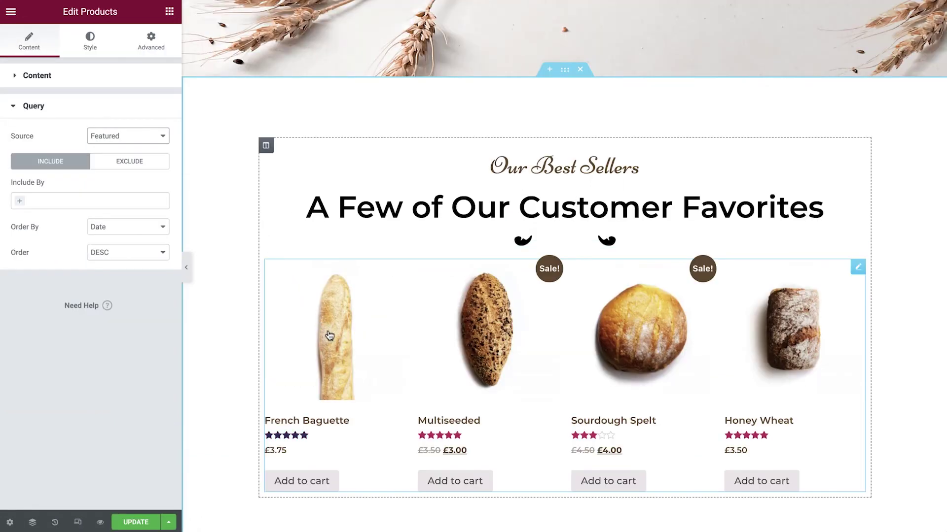
pyautogui.rightClick(331, 338)
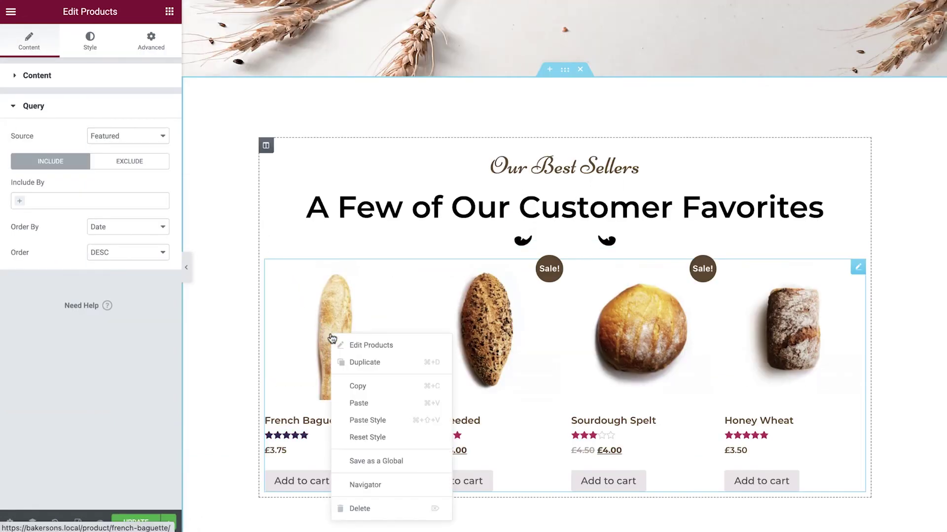
pyautogui.click(384, 423)
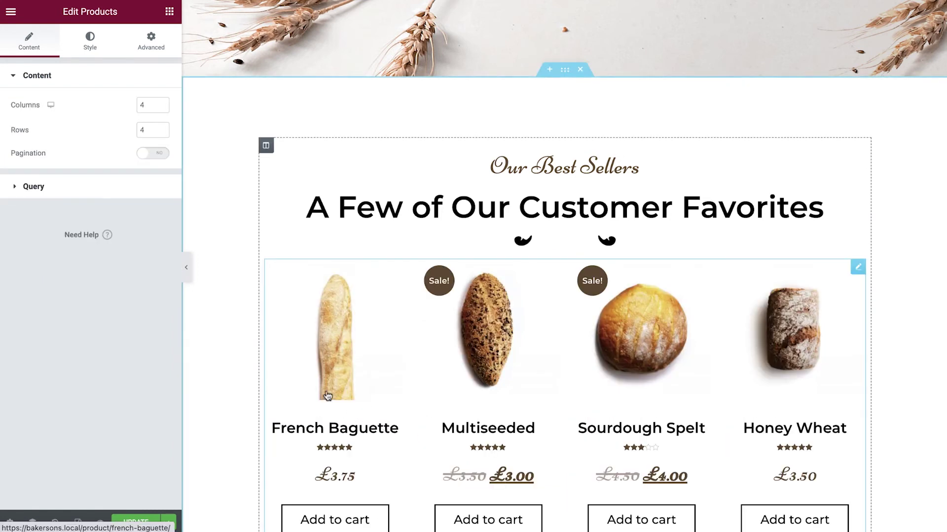
pyautogui.scroll(-2, 229, 340)
pyautogui.scroll(-3, 228, 340)
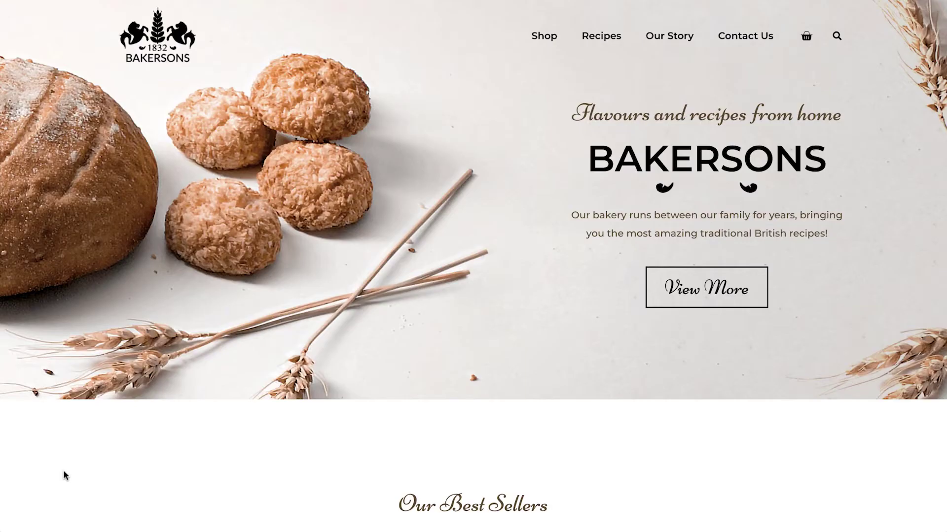
# Look over the live home page's top, and examine the Recipes page from its hero down to the family recipe book.
pyautogui.scroll(-6, 63, 472)
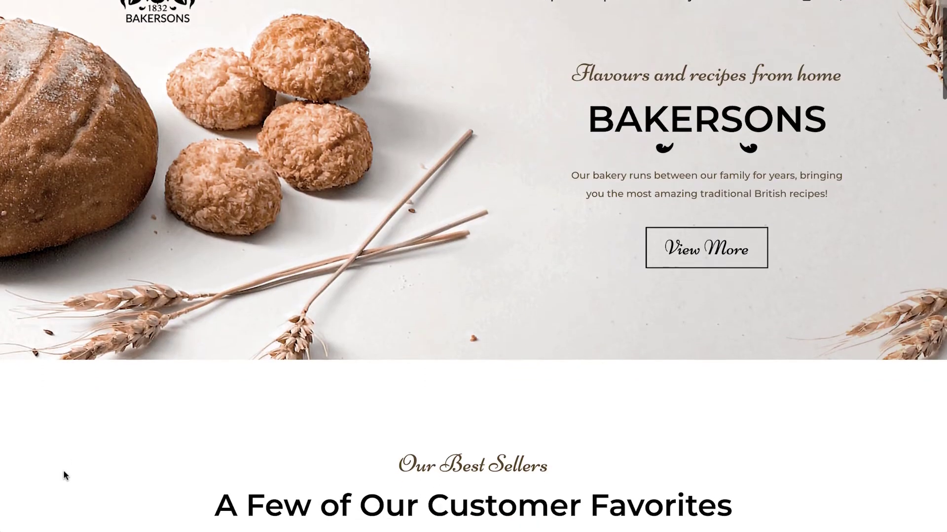
pyautogui.scroll(-3, 64, 475)
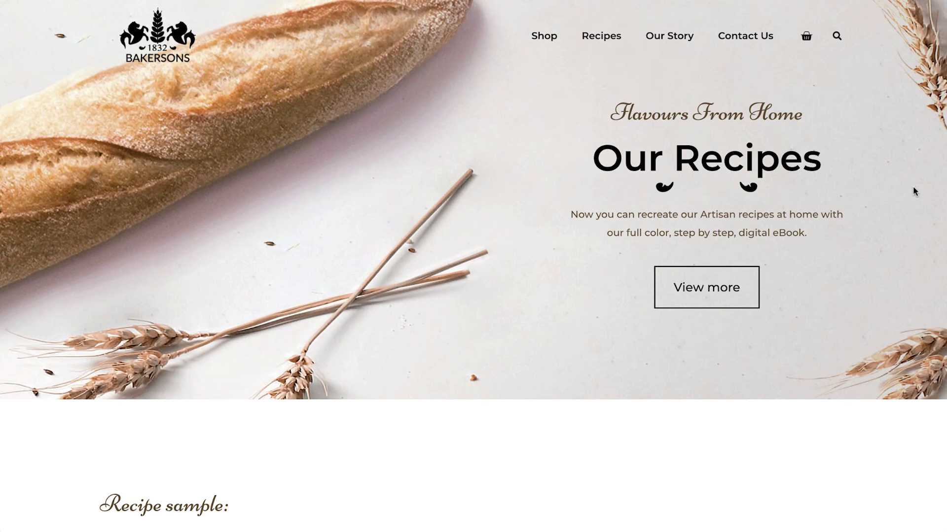
pyautogui.scroll(-6, 913, 188)
pyautogui.scroll(-7, 913, 188)
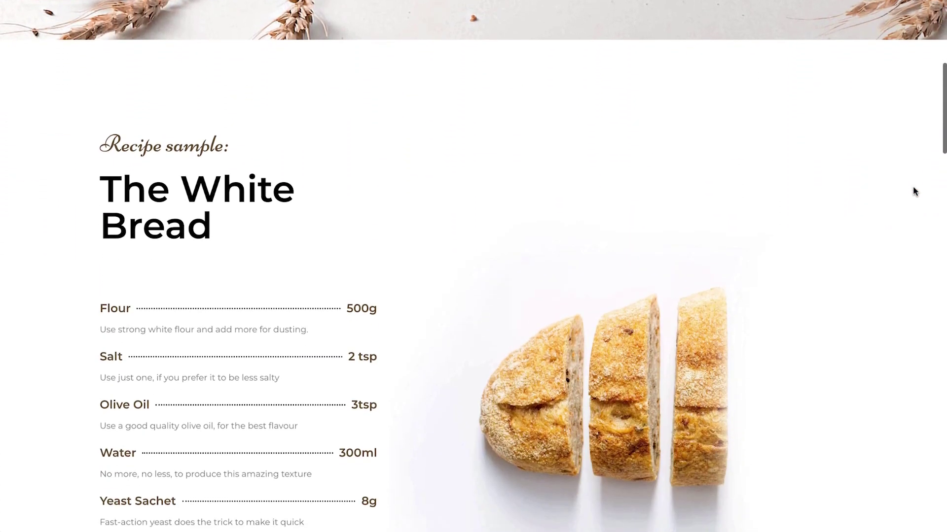
pyautogui.scroll(-7, 913, 189)
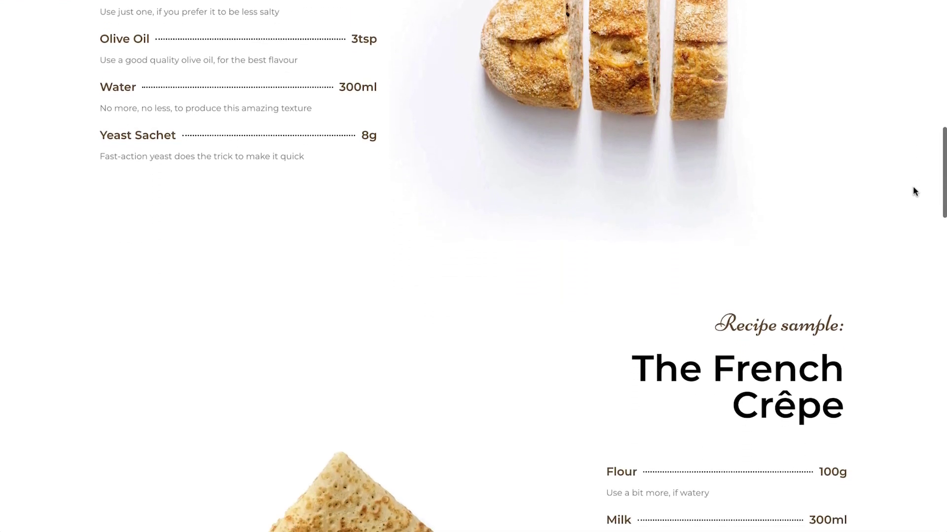
pyautogui.scroll(-7, 914, 188)
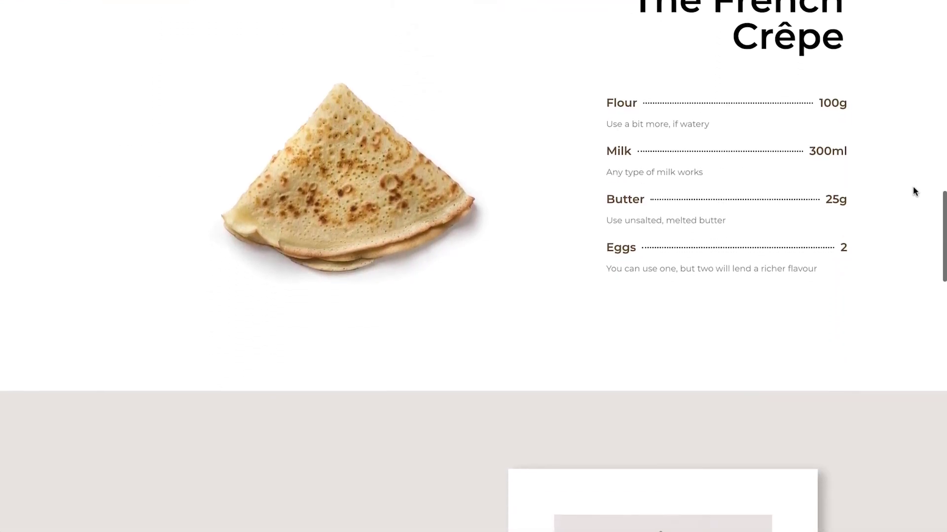
pyautogui.scroll(-4, 913, 191)
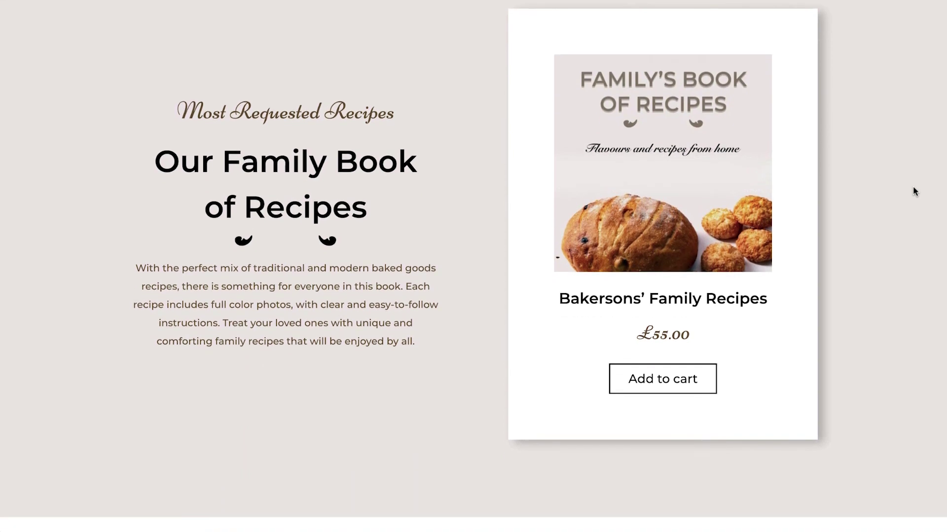
# Add the Bakersons' Family Recipes book to the cart from the live Recipes page and look over the shopping cart.
pyautogui.click(678, 386)
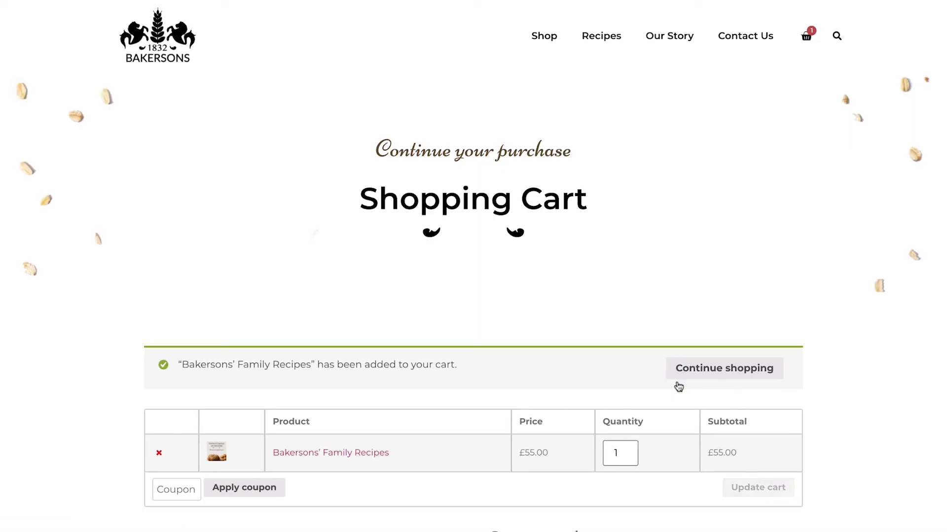
pyautogui.scroll(-2, 828, 459)
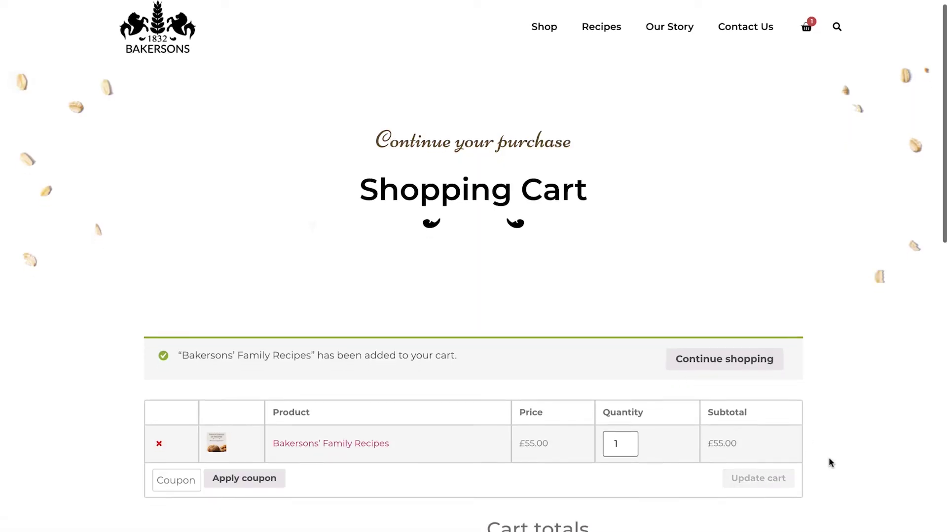
pyautogui.scroll(-2, 829, 460)
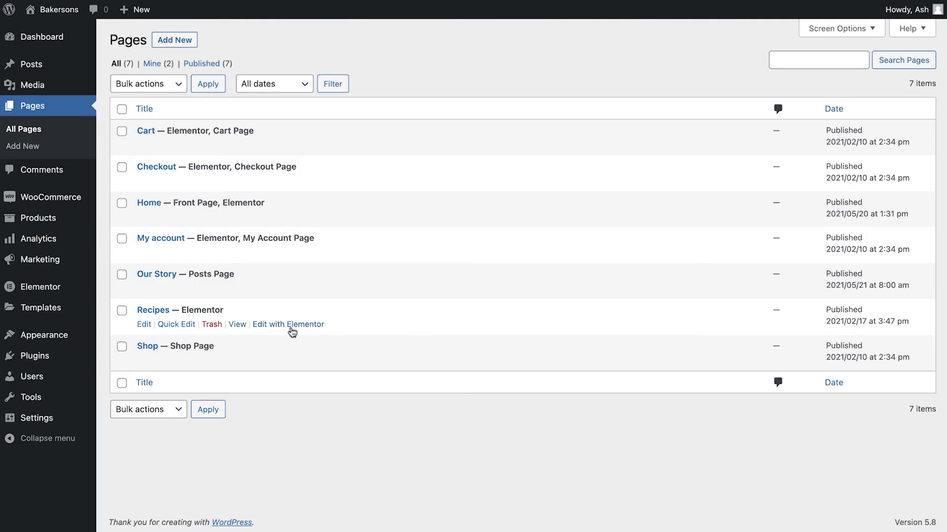
# Open the Recipes page in Elementor and add a Products widget to the empty column beside "Our Family Book of Recipes".
pyautogui.click(291, 325)
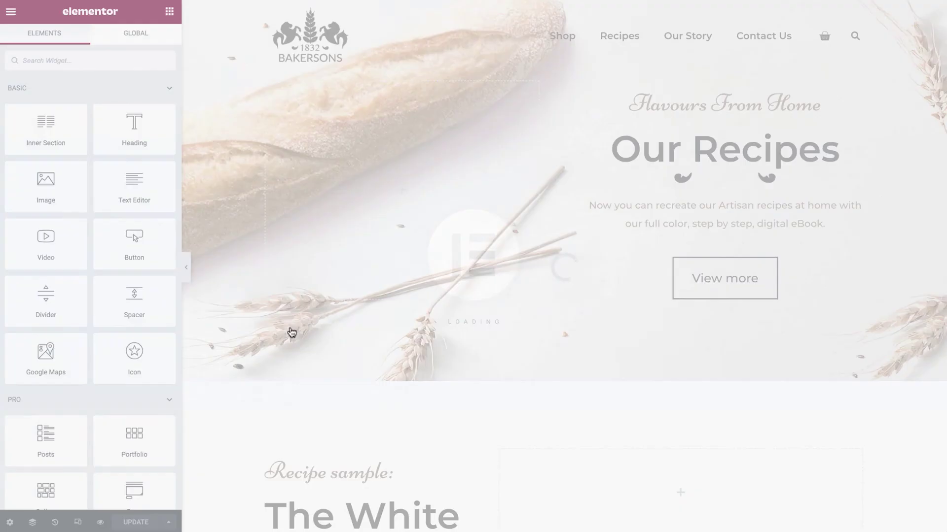
pyautogui.scroll(-3, 226, 431)
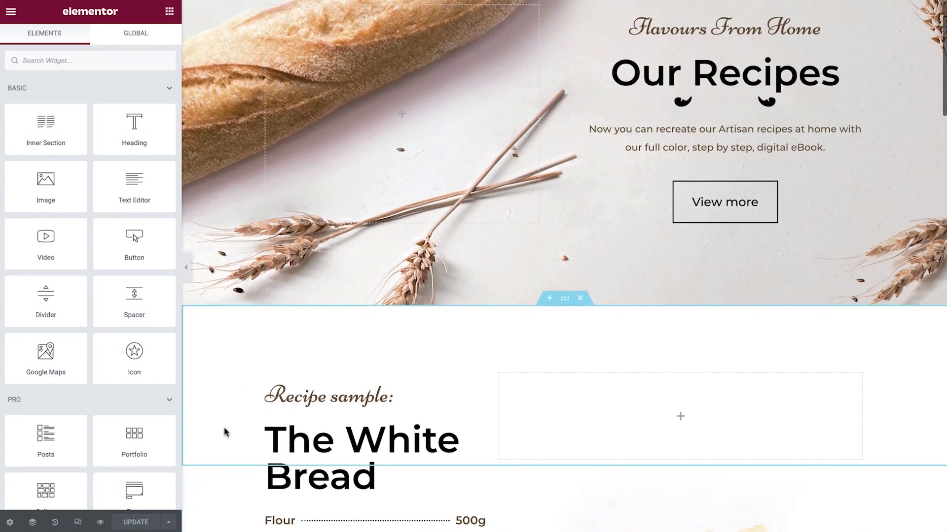
pyautogui.scroll(-7, 224, 428)
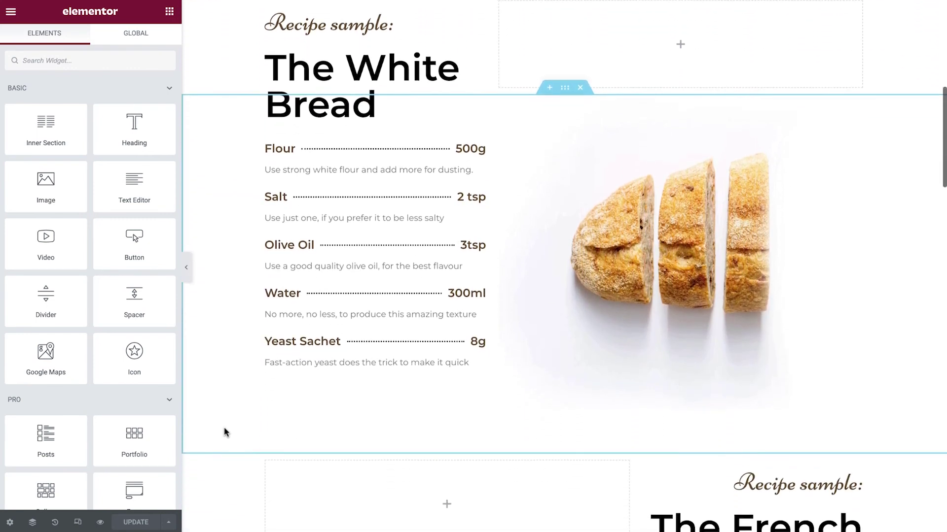
pyautogui.scroll(-8, 224, 432)
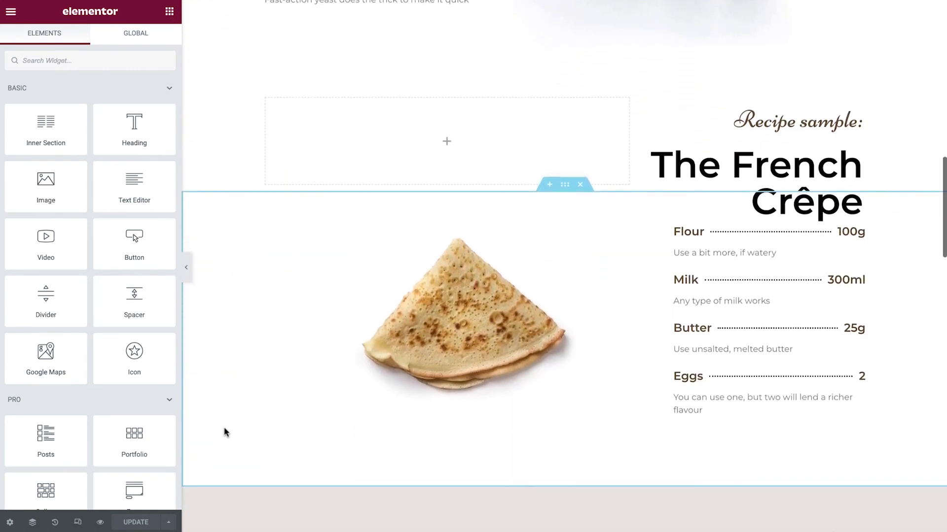
pyautogui.scroll(-7, 225, 432)
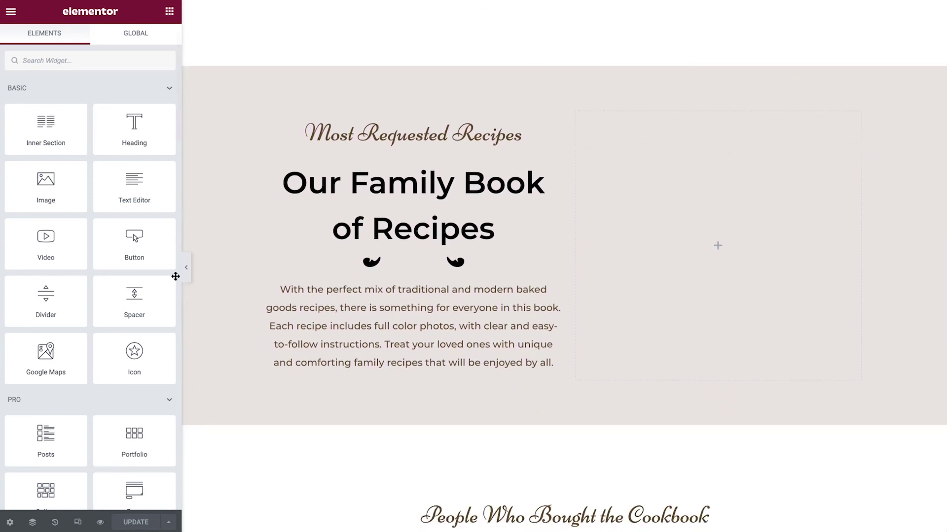
pyautogui.click(113, 61)
pyautogui.write('products')
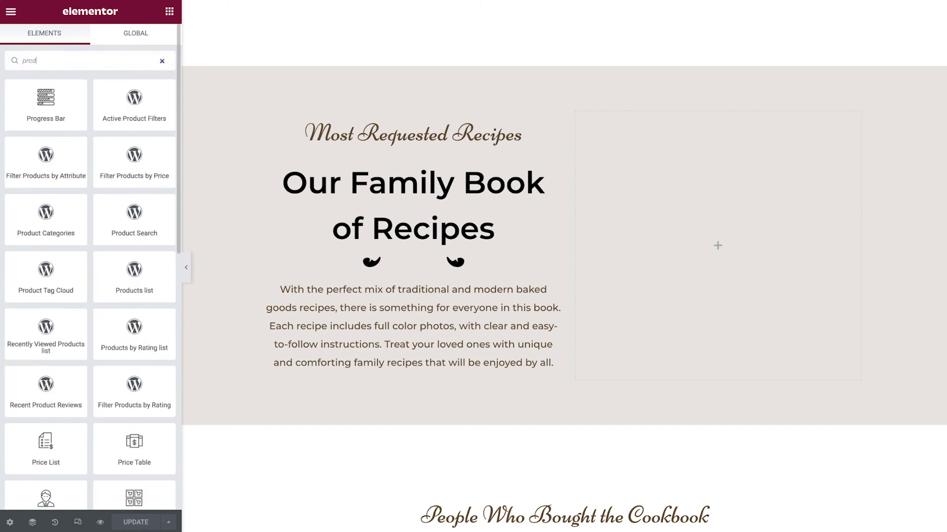
pyautogui.moveTo(130, 269); pyautogui.dragTo(638, 261)
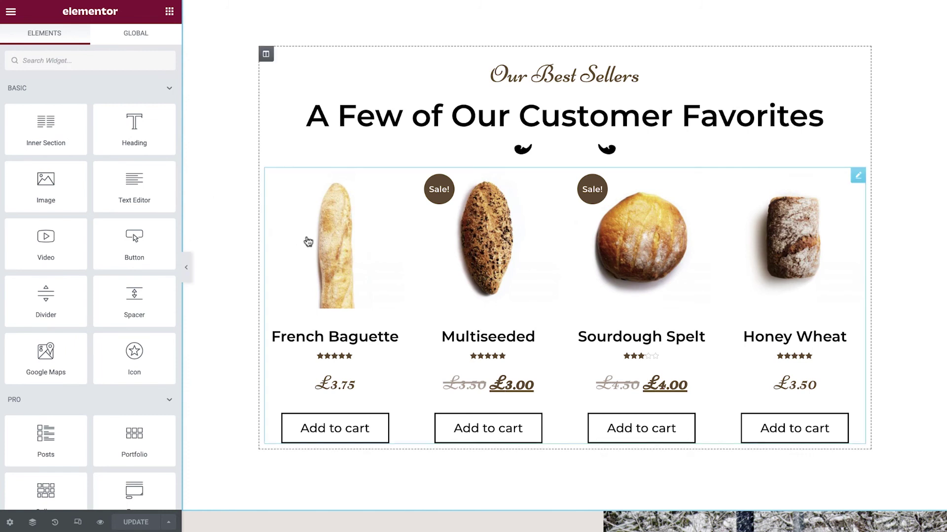
# Copy the home page's featured Products widget and paste its style onto the Recipes page's Products widget.
pyautogui.rightClick(327, 247)
pyautogui.click(377, 297)
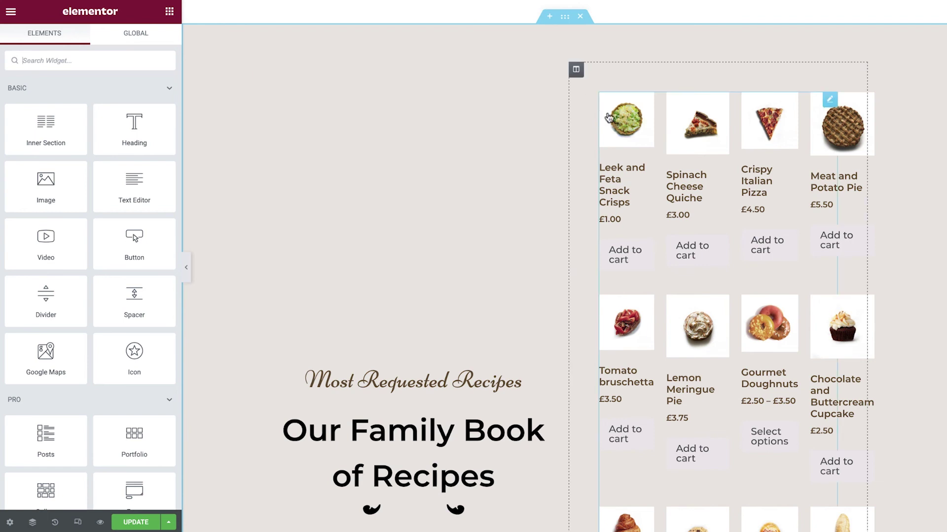
pyautogui.rightClick(625, 131)
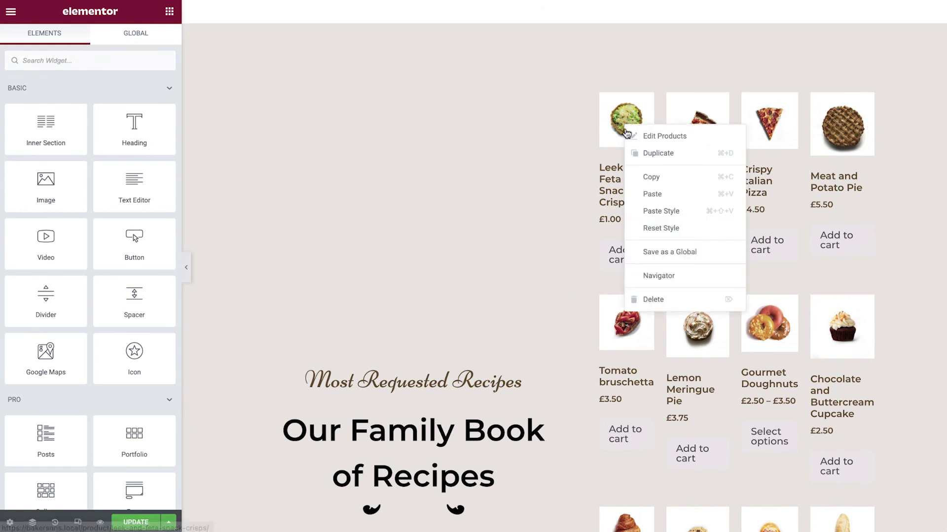
pyautogui.click(690, 212)
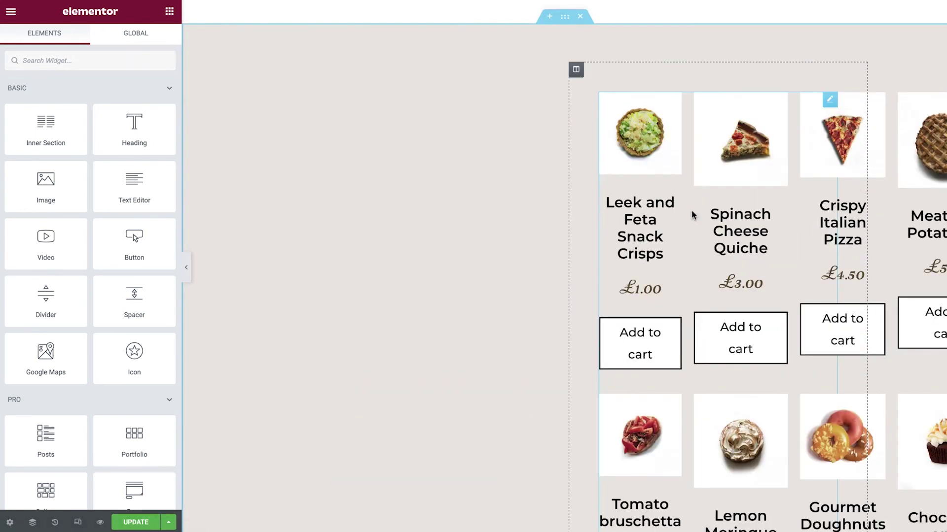
# Set the Recipes page's Products widget to 1 column and 1 row.
pyautogui.click(693, 214)
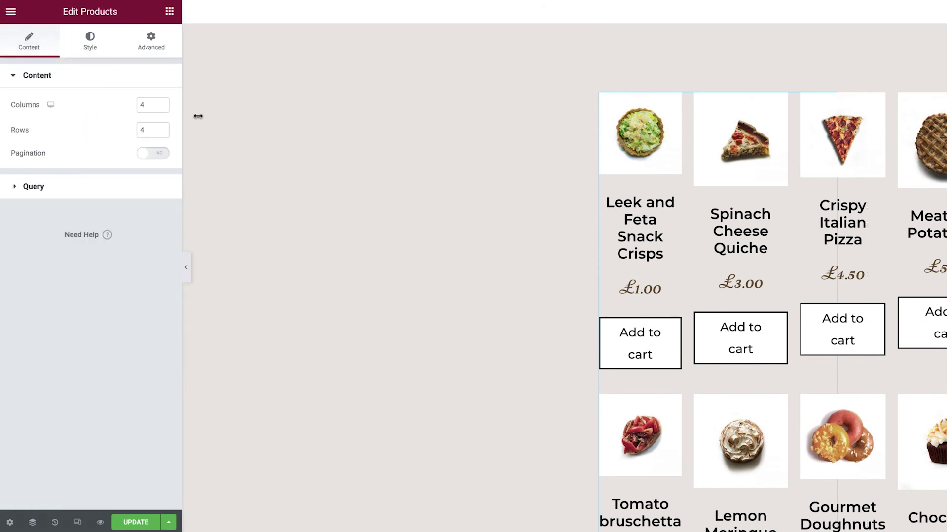
pyautogui.click(154, 105)
pyautogui.press('BackSpace')
pyautogui.write('1')
pyautogui.press('Tab')
pyautogui.write('1')
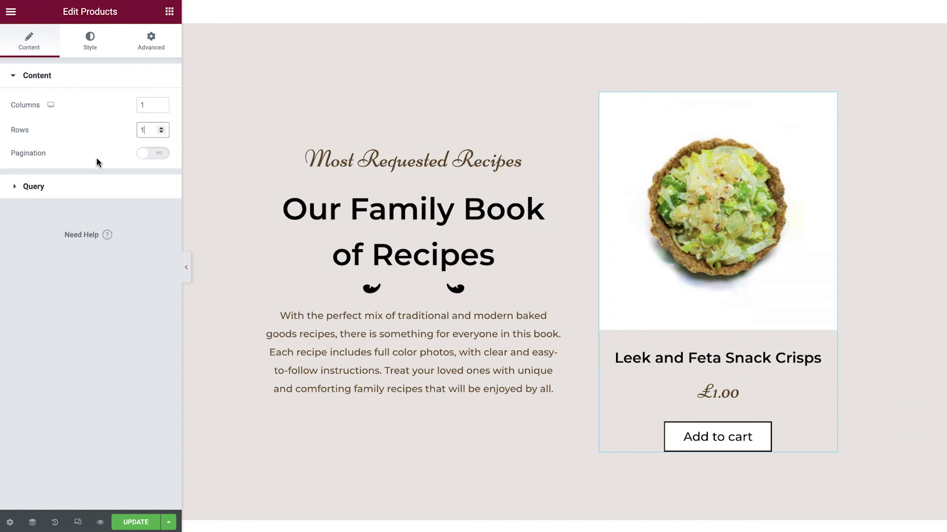
# Set the Products widget's query source to Manual Selection and choose the product Bakersons' Family Recipes.
pyautogui.click(73, 187)
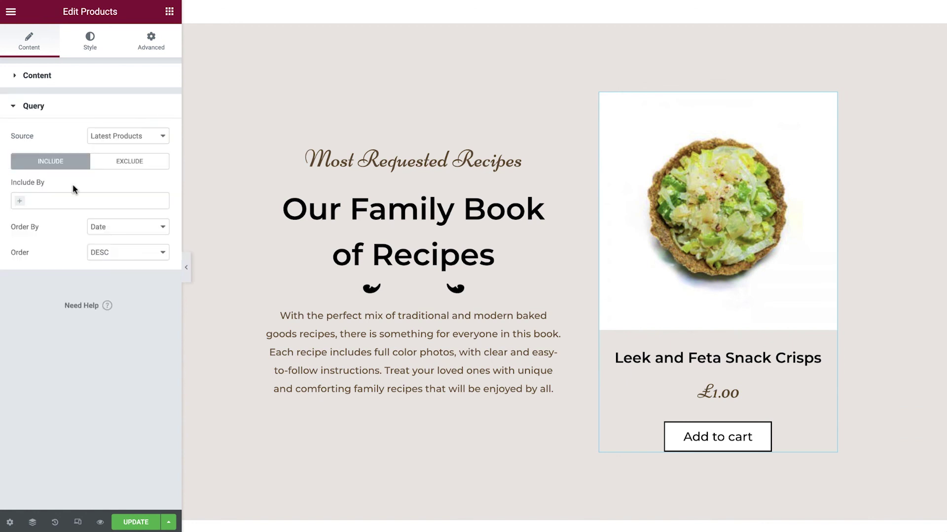
pyautogui.click(141, 147)
pyautogui.click(132, 175)
pyautogui.click(123, 183)
pyautogui.write('recipe')
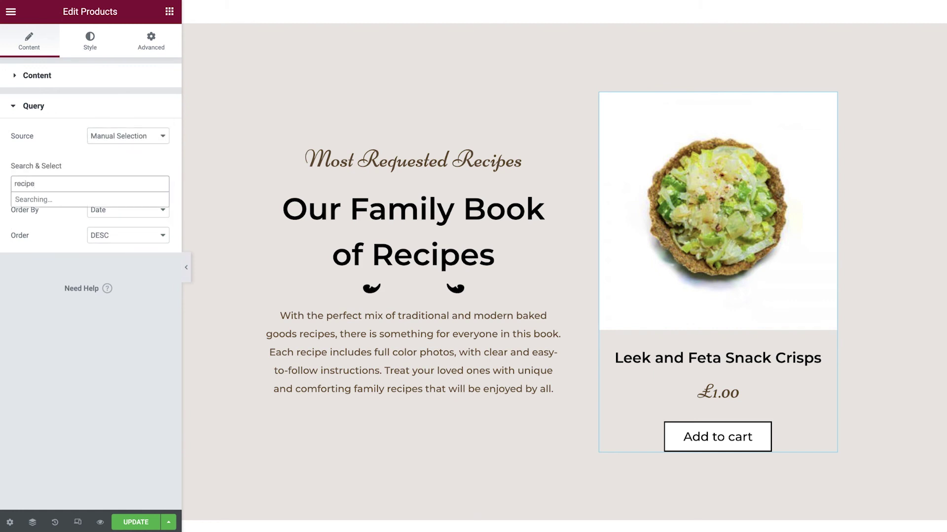
pyautogui.click(129, 216)
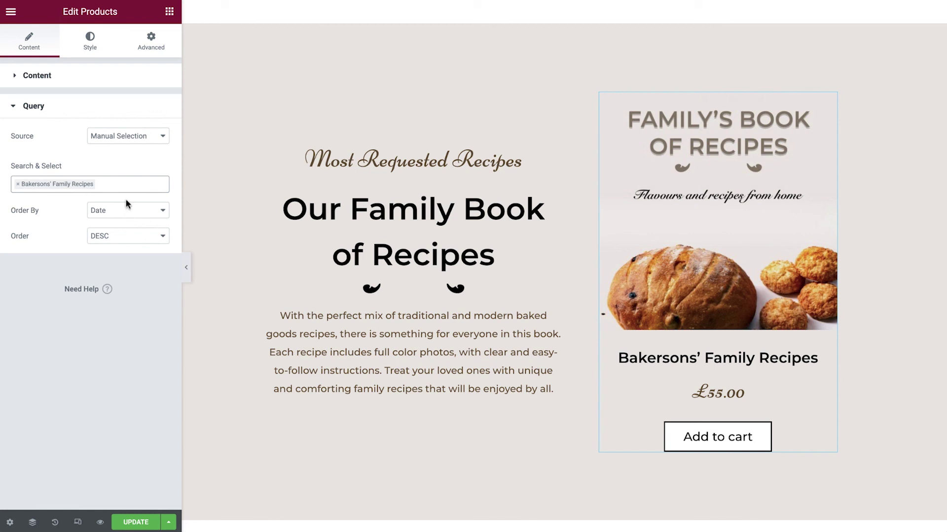
# Set the padding of the Products widget's box to 75 px on all sides.
pyautogui.click(102, 39)
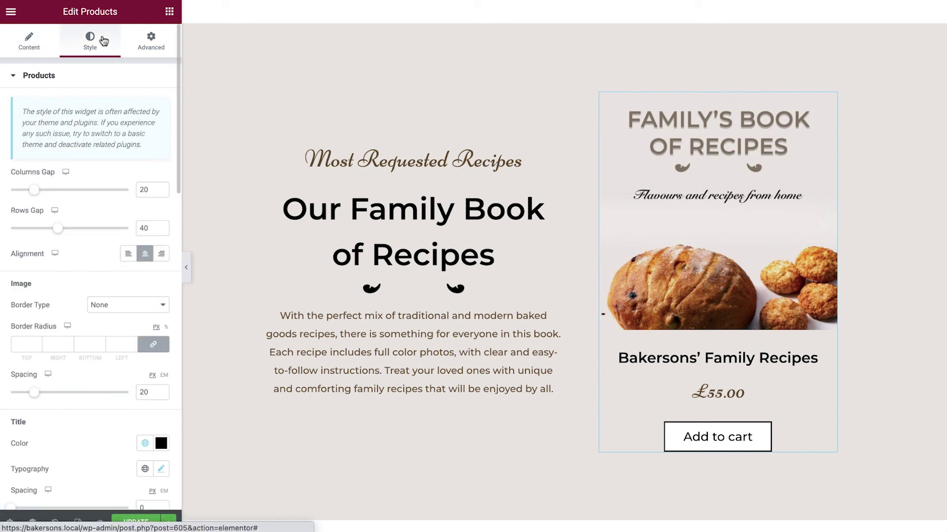
pyautogui.click(93, 76)
pyautogui.click(89, 108)
pyautogui.click(26, 236)
pyautogui.write('75')
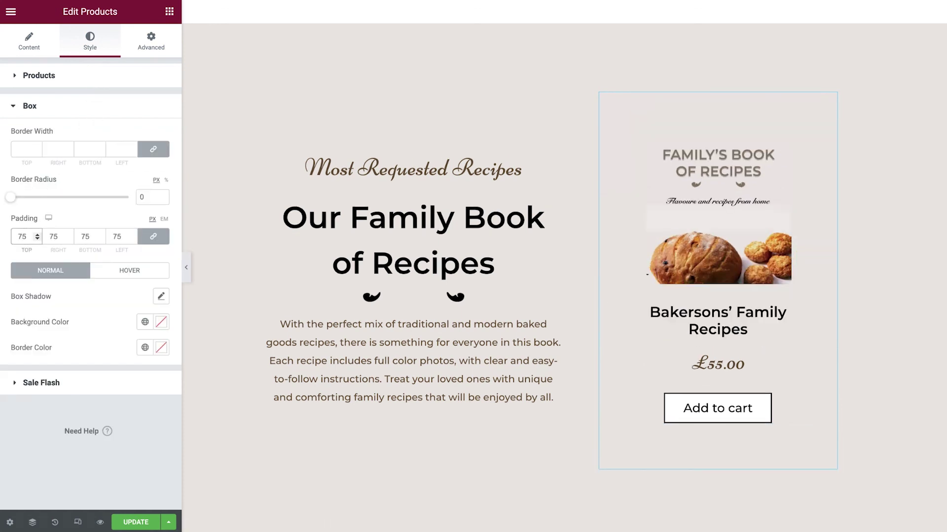
# Give the product box a shadow with color rgba(0, 0, 0, 0.18), horizontal 10, vertical 5 and blur 15, and the global White Background color.
pyautogui.click(161, 296)
pyautogui.moveTo(157, 280); pyautogui.dragTo(114, 281)
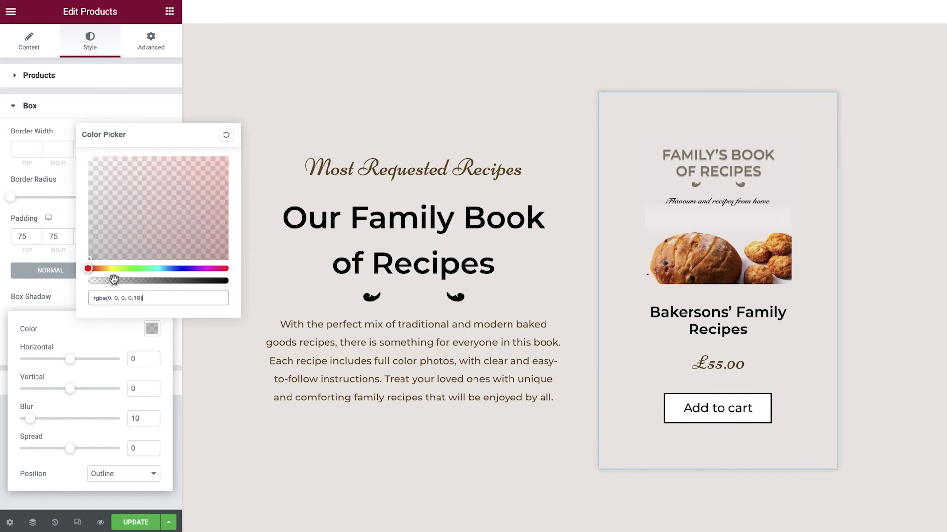
pyautogui.doubleClick(140, 359)
pyautogui.write('10')
pyautogui.press('Tab')
pyautogui.write('5')
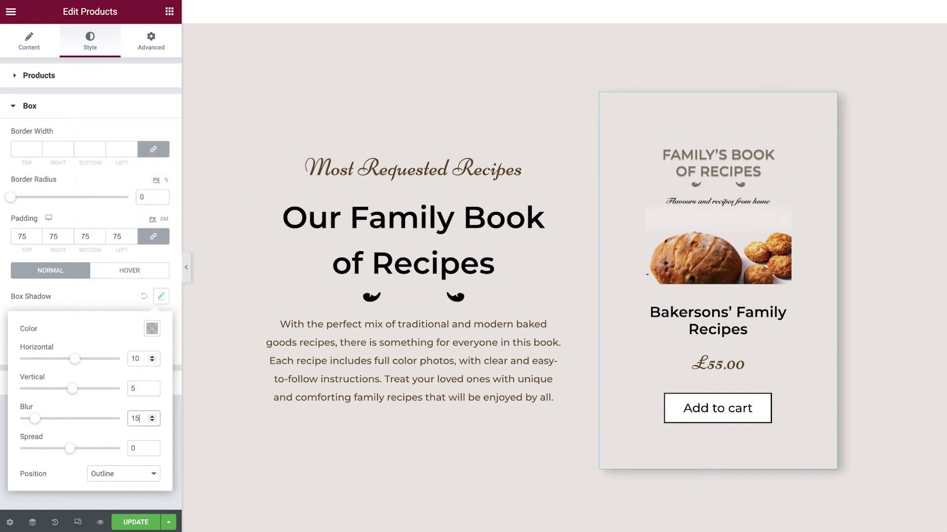
pyautogui.click(122, 300)
pyautogui.click(143, 321)
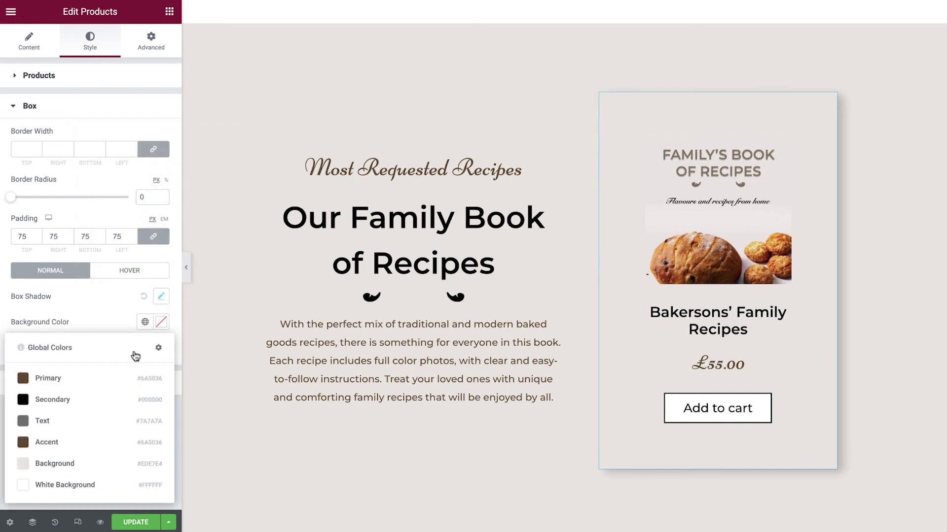
pyautogui.click(98, 484)
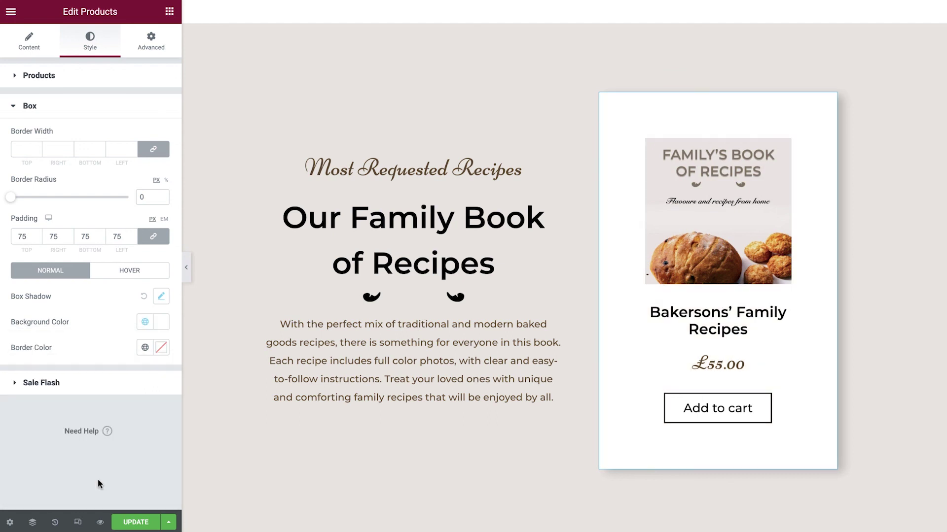